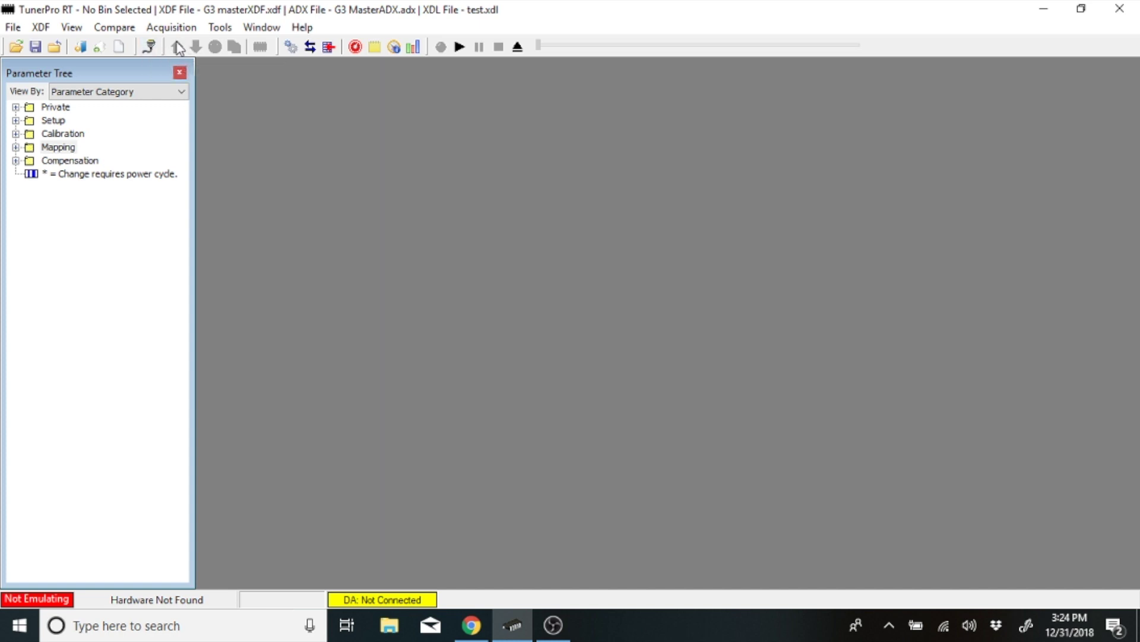
- Initialize the FIT-H203C-v4.4.3 emulation hardware so its status reads Ready
click(149, 47)
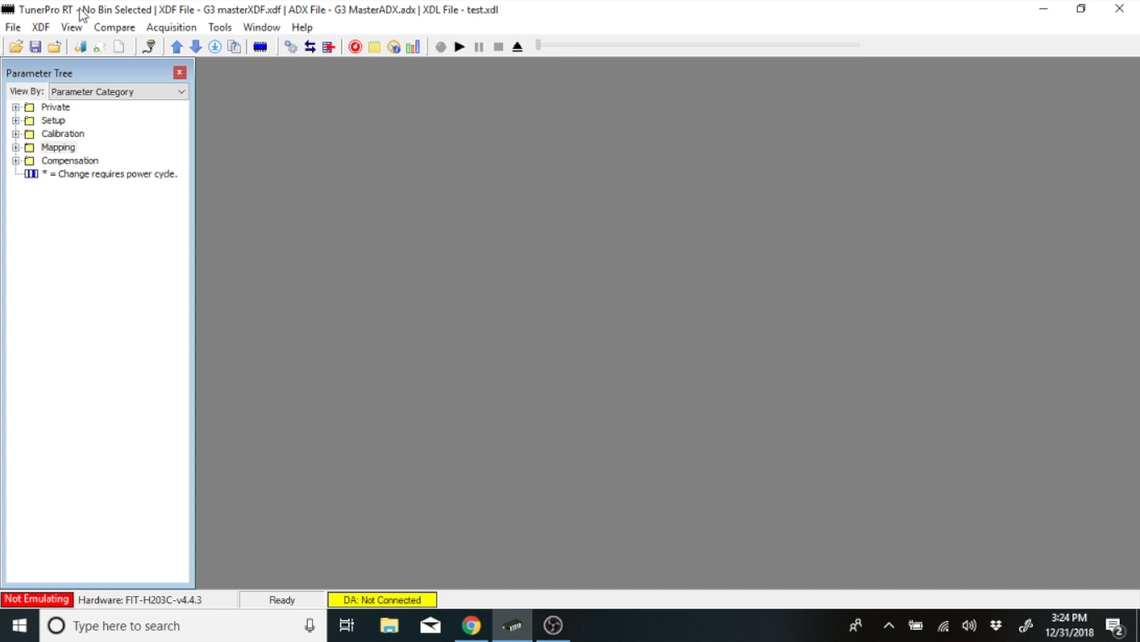
- Bring up the File menu's bin open and save commands
click(12, 27)
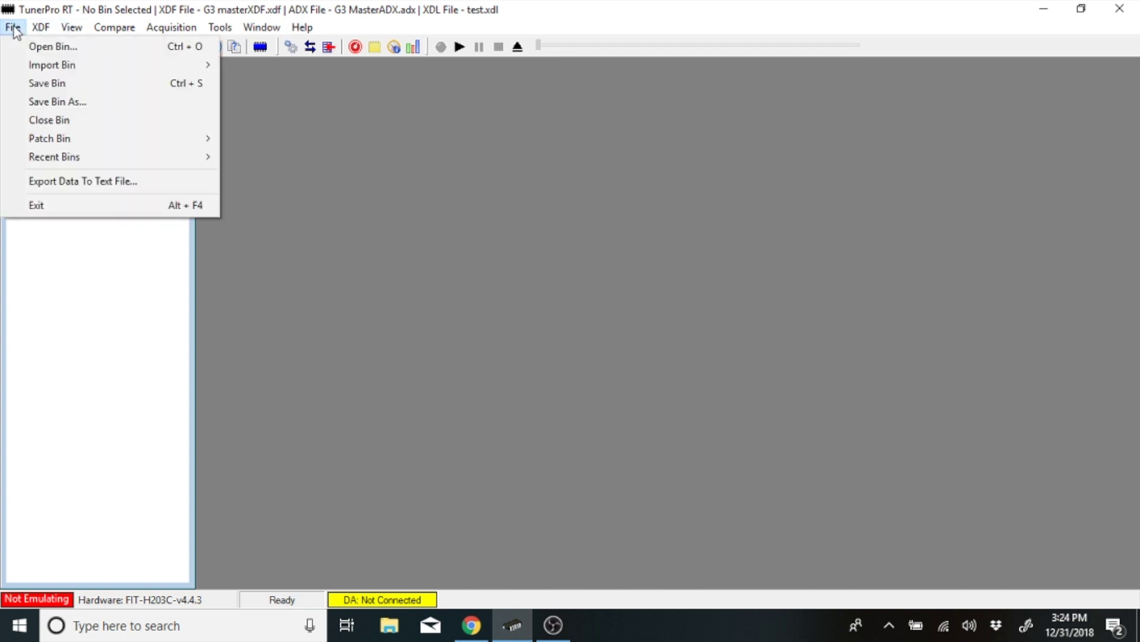
- Open Show test mapp.bin from the Force turbos G3 Redline folder
click(37, 48)
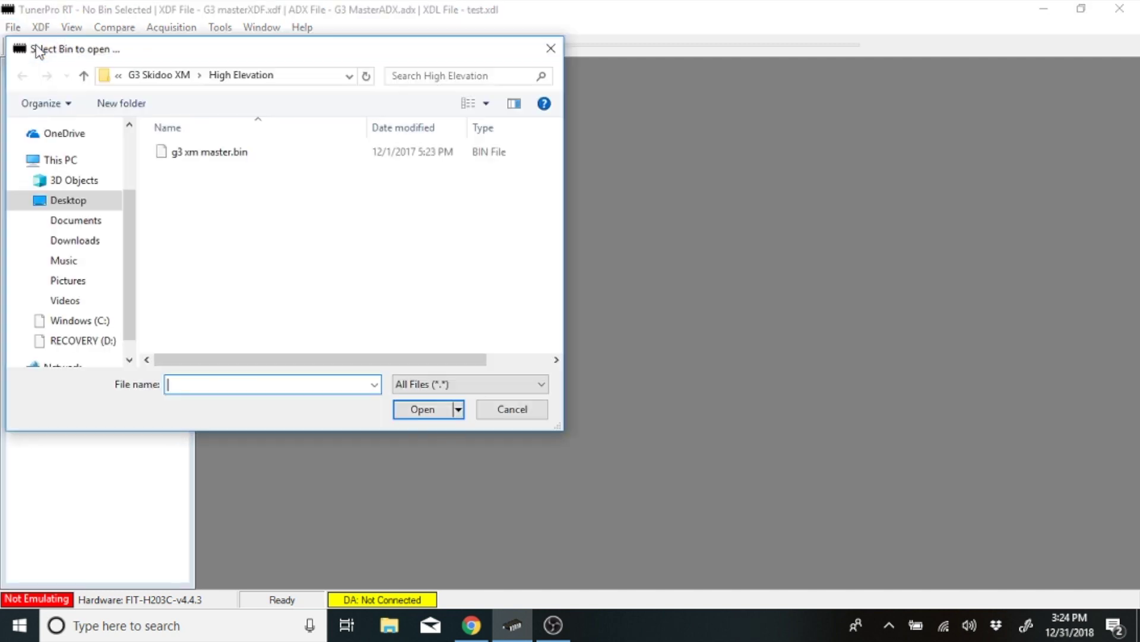
click(158, 77)
click(159, 78)
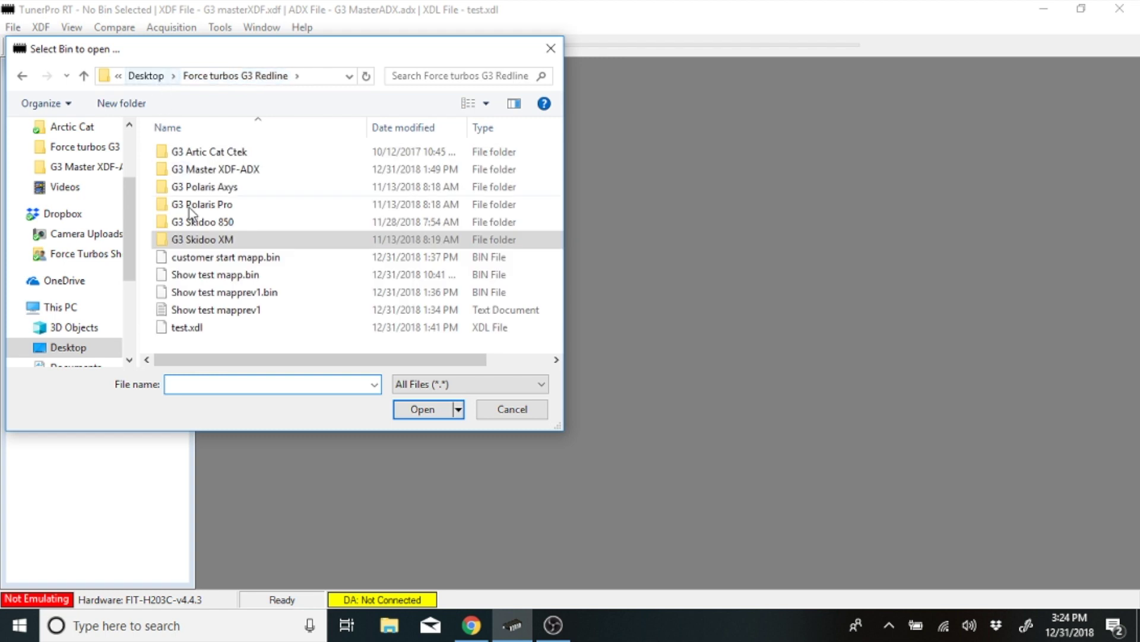
click(209, 278)
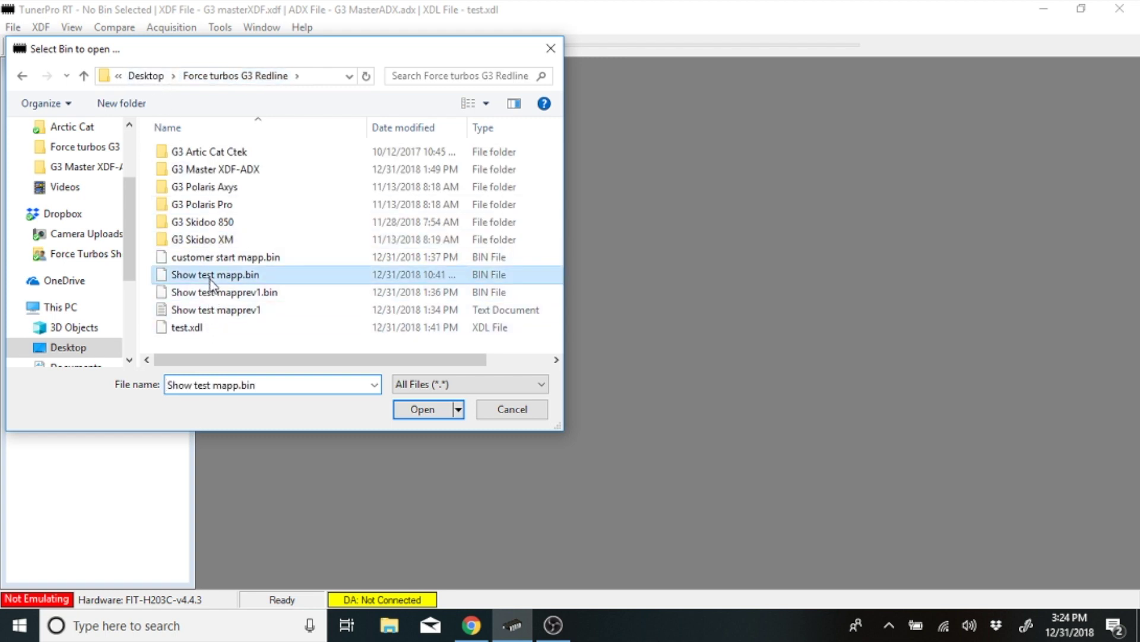
click(436, 414)
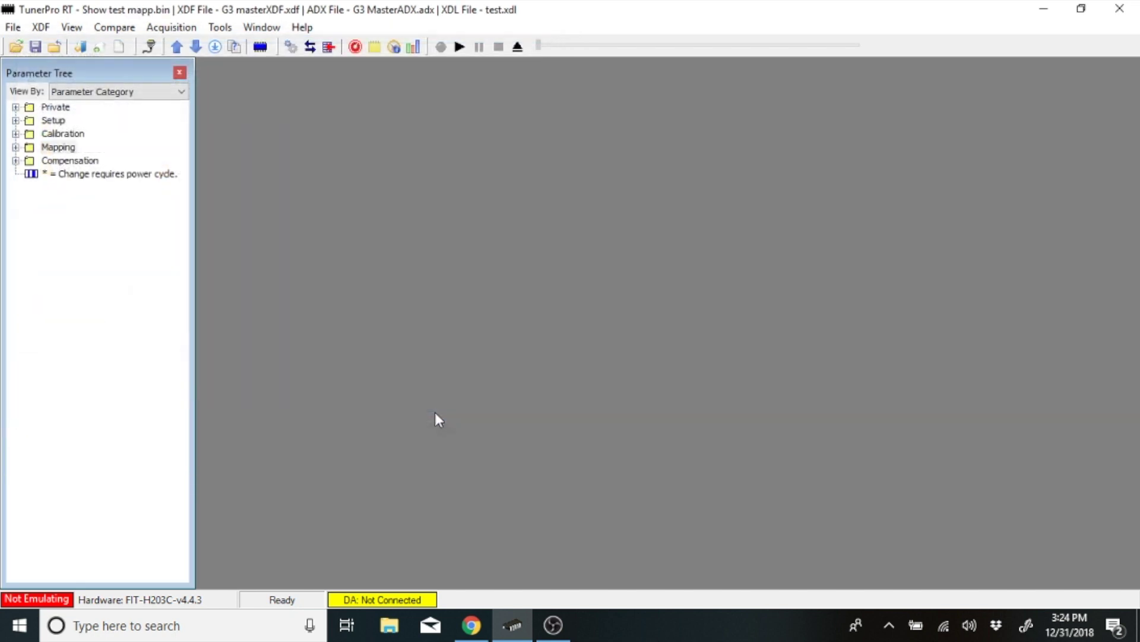
- Open Driver 1 PW Map Table A under Mapping > US Units and select the 5.00 psi, 6000 rpm cell
click(67, 150)
double_click(67, 150)
double_click(72, 187)
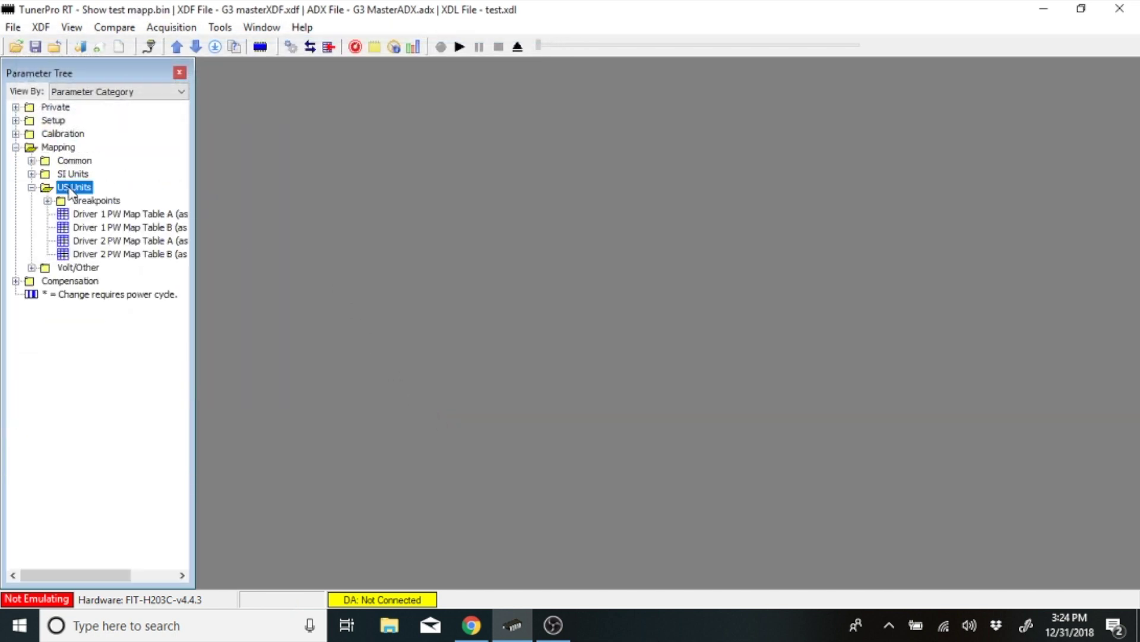
double_click(95, 216)
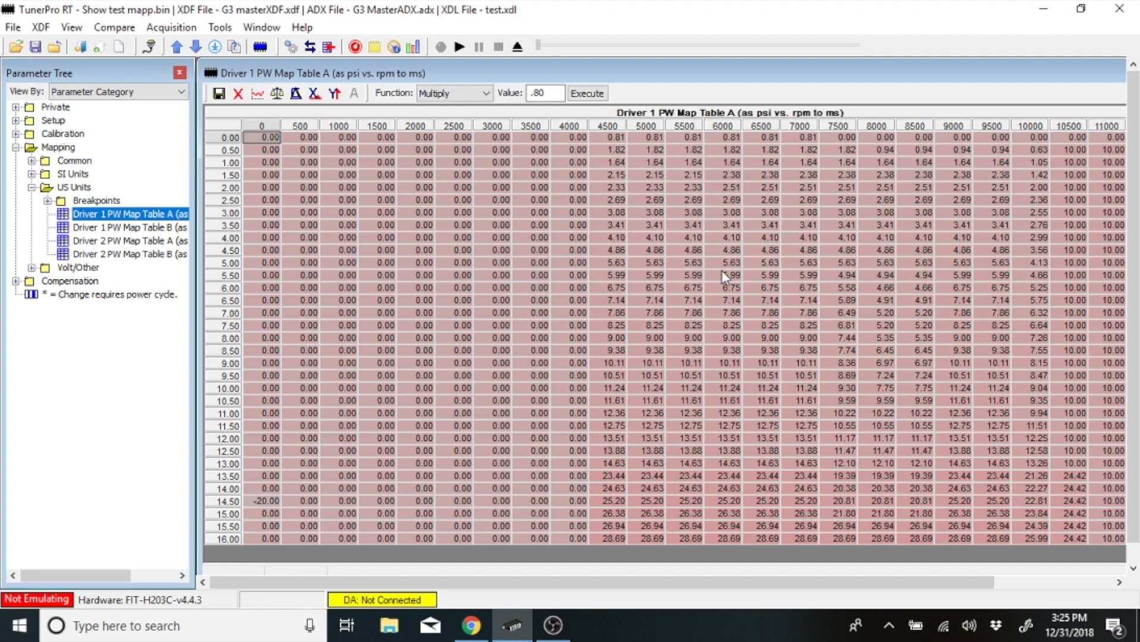
click(731, 265)
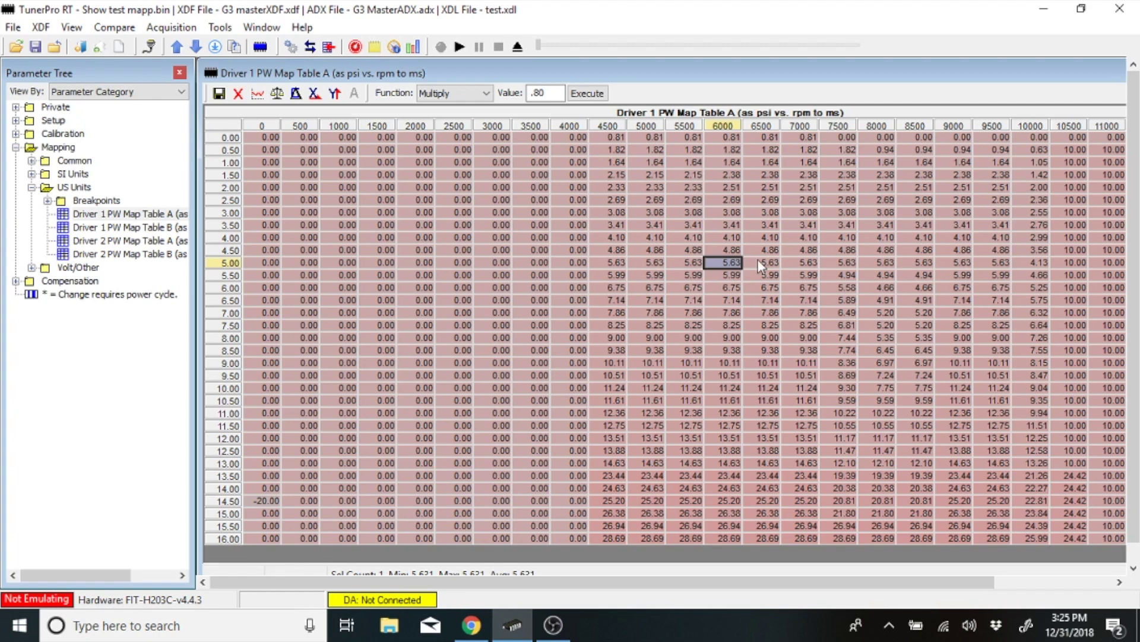
click(953, 362)
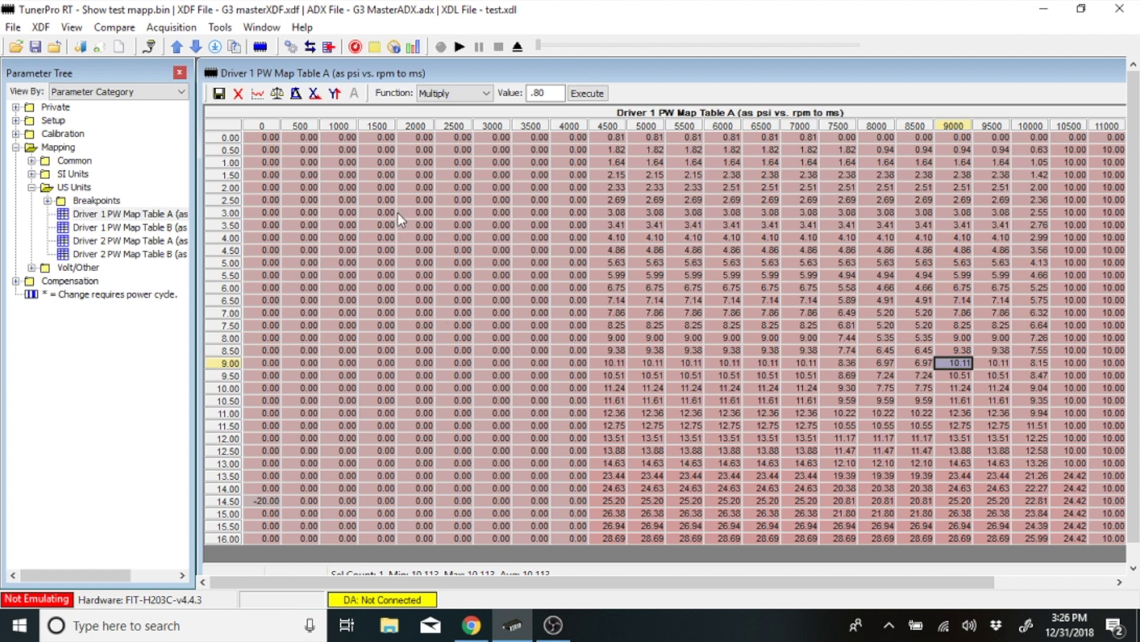
click(344, 190)
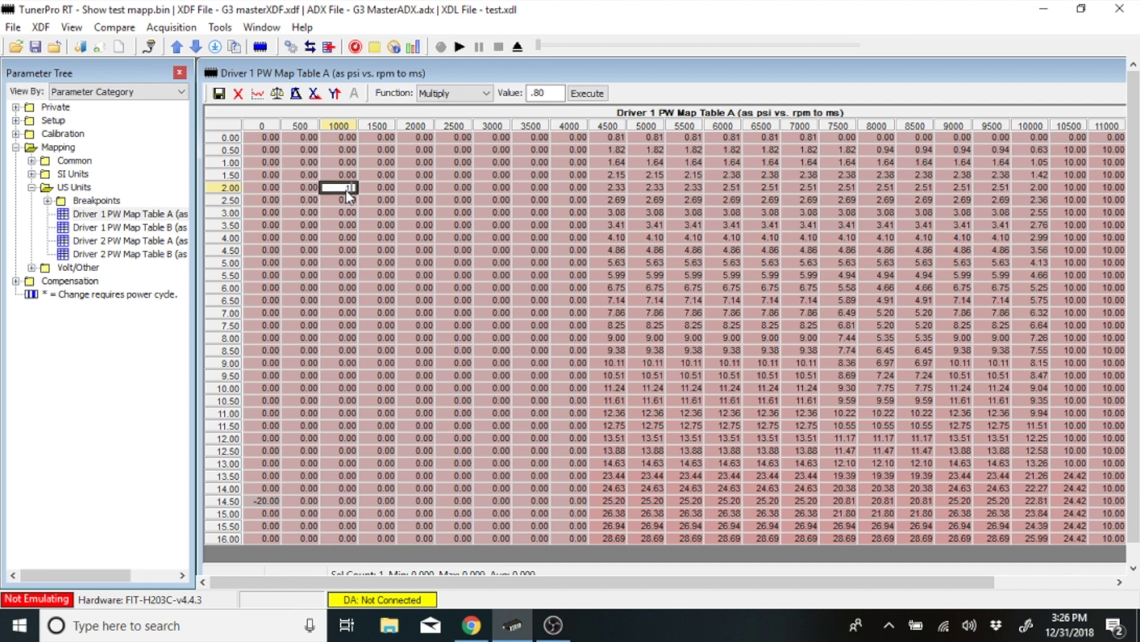
- Enter test values 1, 4 and 5 in the low-psi, low-rpm cells
click(380, 229)
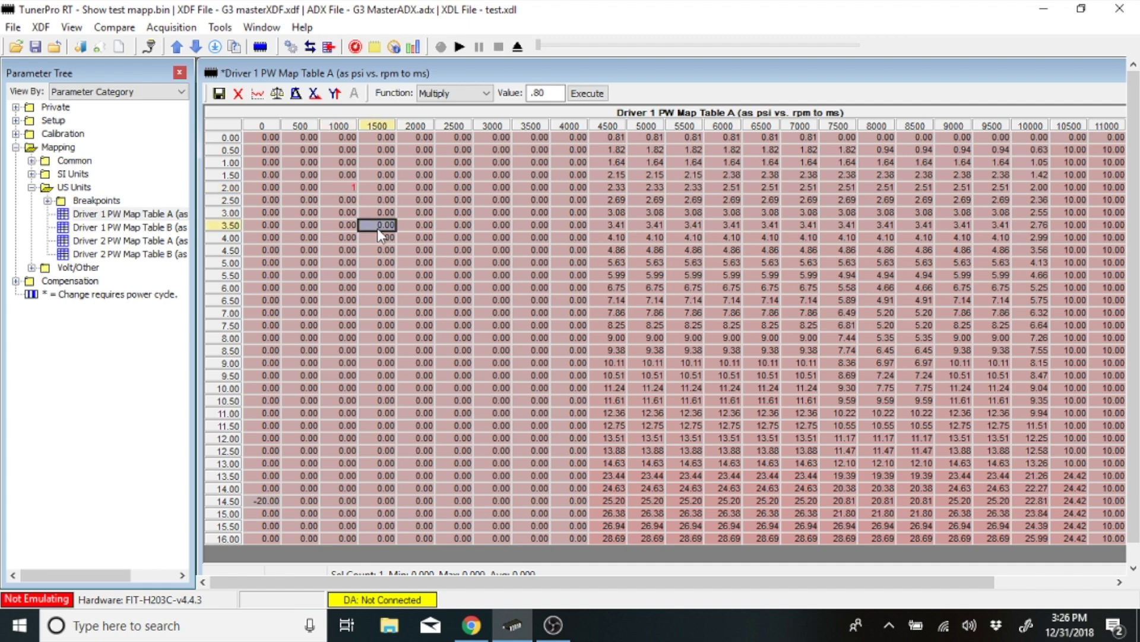
click(381, 260)
click(347, 264)
text(5)
click(400, 264)
- Select the 1000–2500 rpm by 2.00–6.00 psi block of the table
click(336, 190)
key(shift+Right)
key(shift+Right)
key(shift+Right)
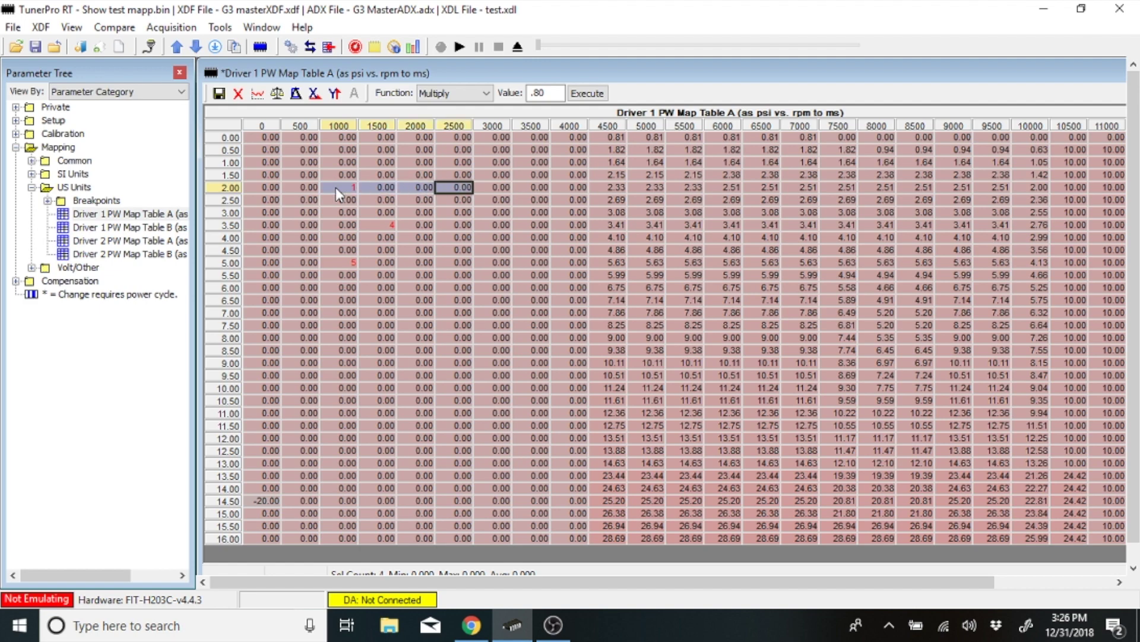
key(shift+Down)
key(shift+Down)
key(shift+Down)
key(shift+Down)
key(shift+Down)
key(shift+Down)
key(shift+Down)
key(shift+Down)
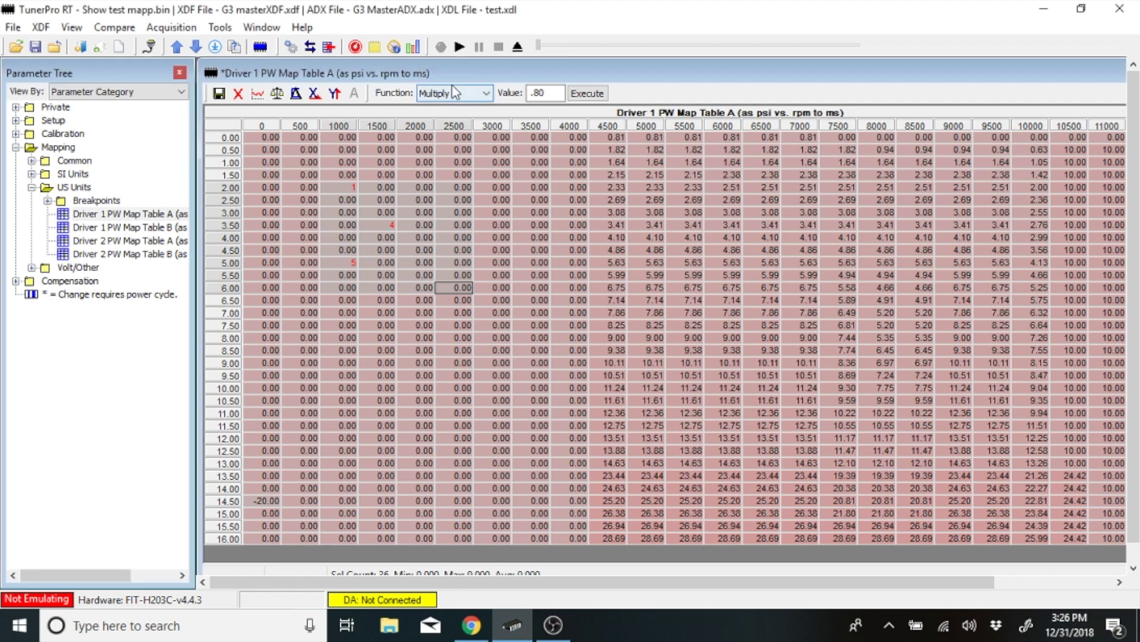
click(421, 95)
- Fill the selected 1000–2500 rpm, 2.00–6.00 psi block with 3 using Fill w/ Value
click(487, 94)
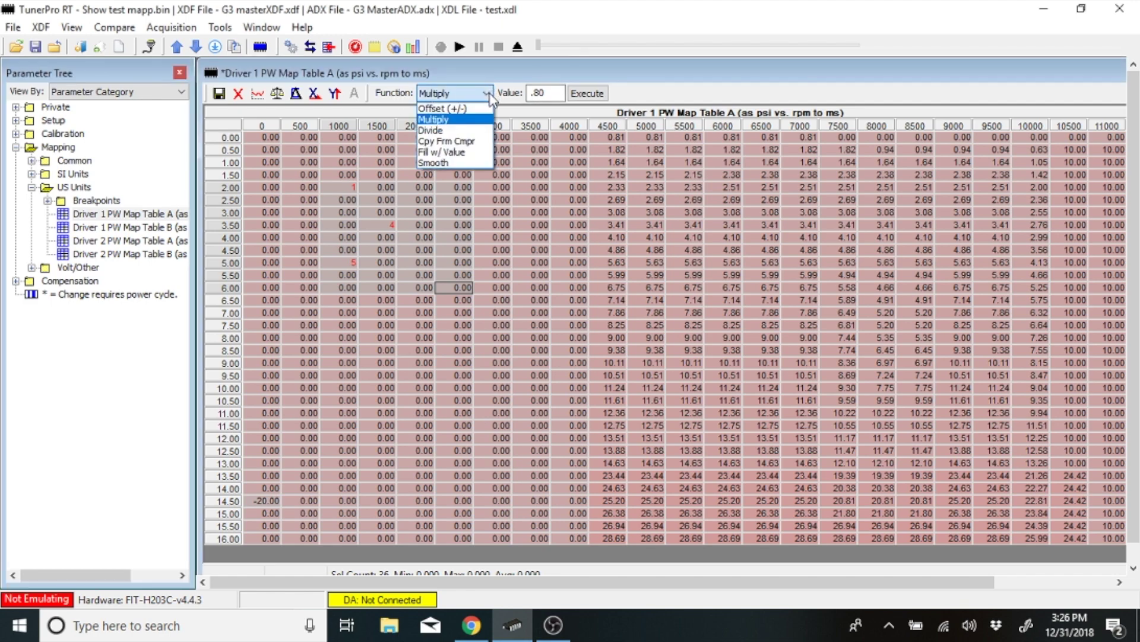
click(467, 156)
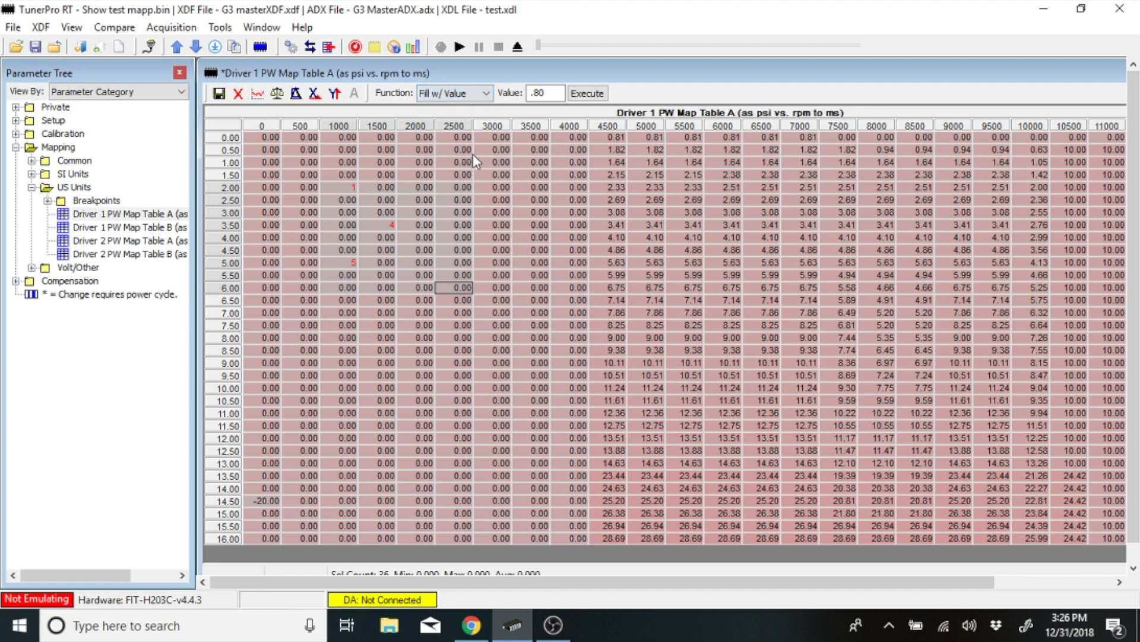
double_click(531, 93)
text(3)
click(606, 93)
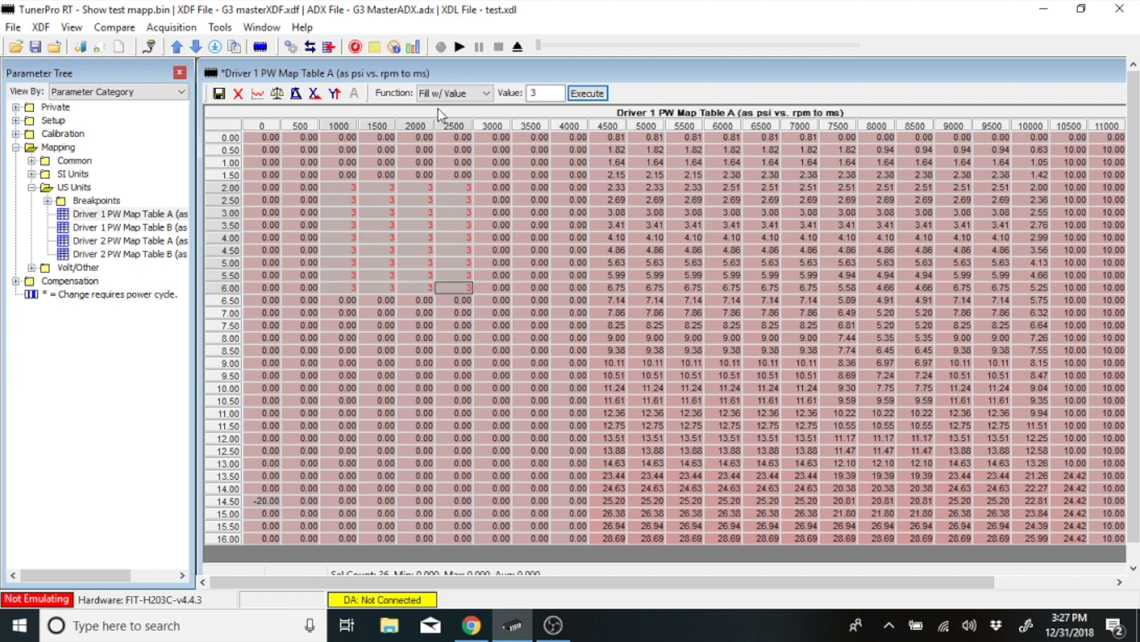
click(342, 187)
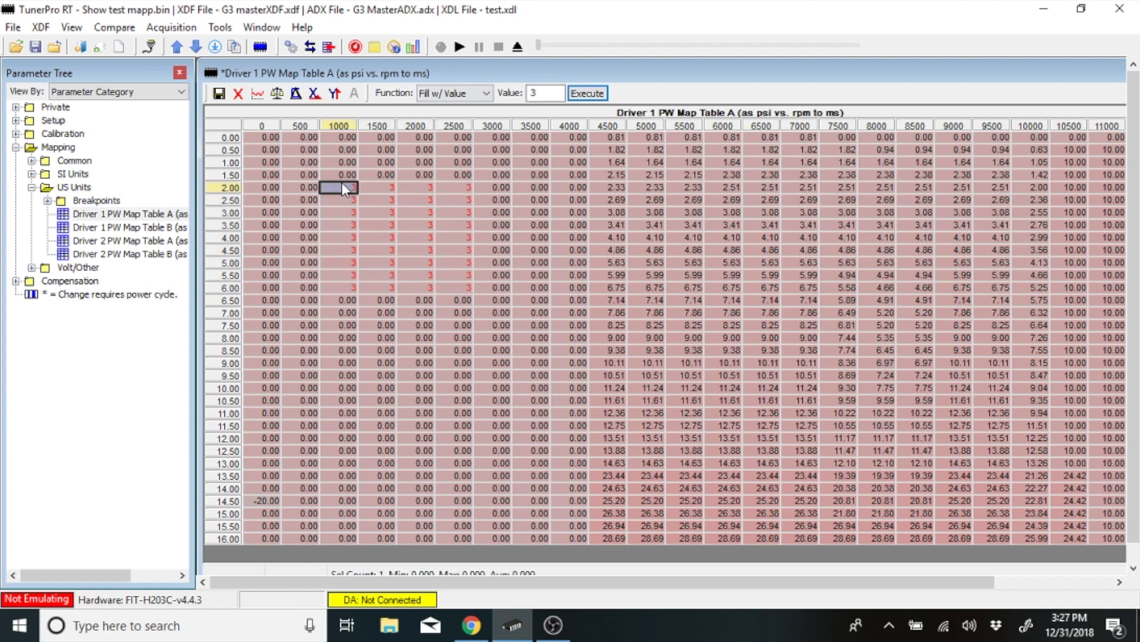
- Reselect the 1000–2500 rpm, 2.00–6.00 psi block down to the 6.00 psi row
key(shift+Right)
key(shift+Right)
key(shift+Right)
key(shift+Right)
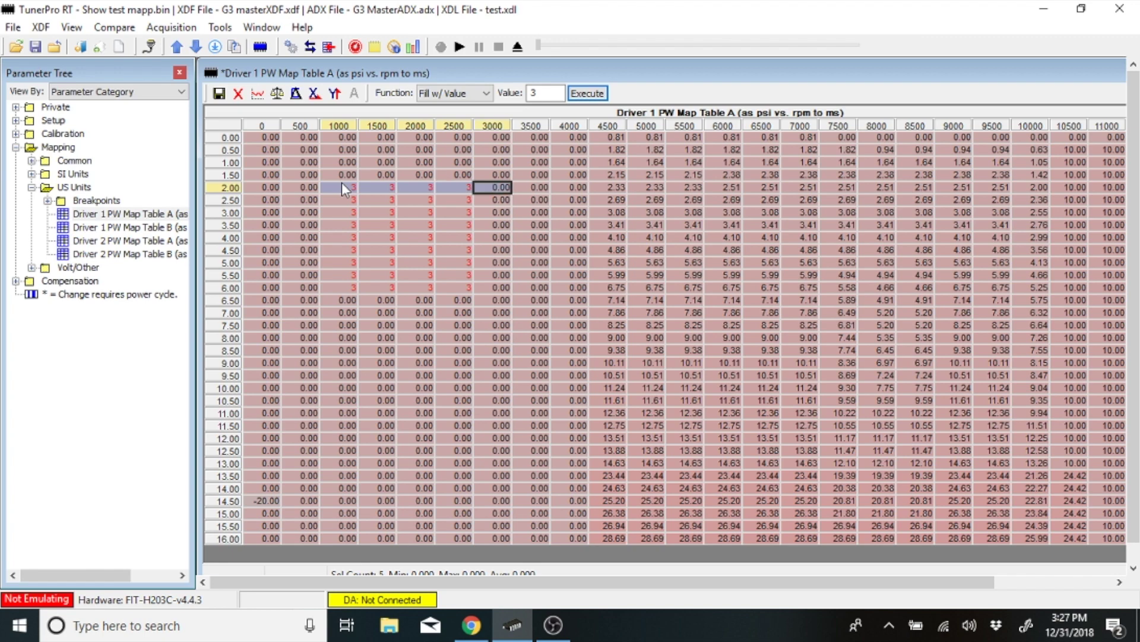
key(shift+Left)
key(shift+Down)
key(shift+Down)
key(shift+Down)
key(shift+Down)
key(shift+Down)
key(shift+Down)
key(shift+Down)
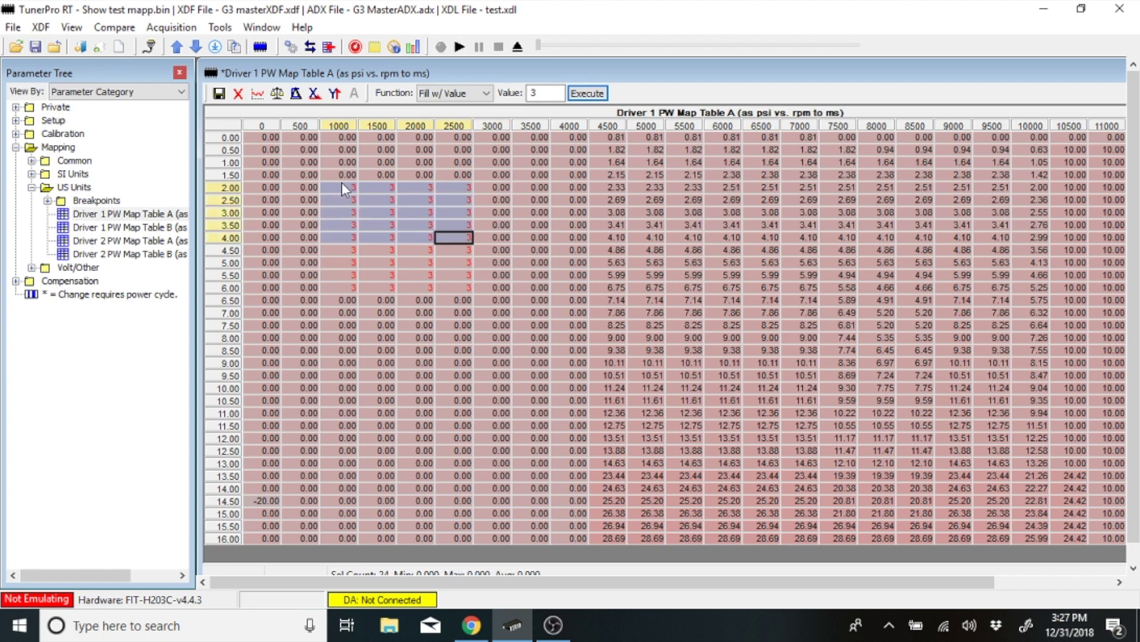
key(shift+Down)
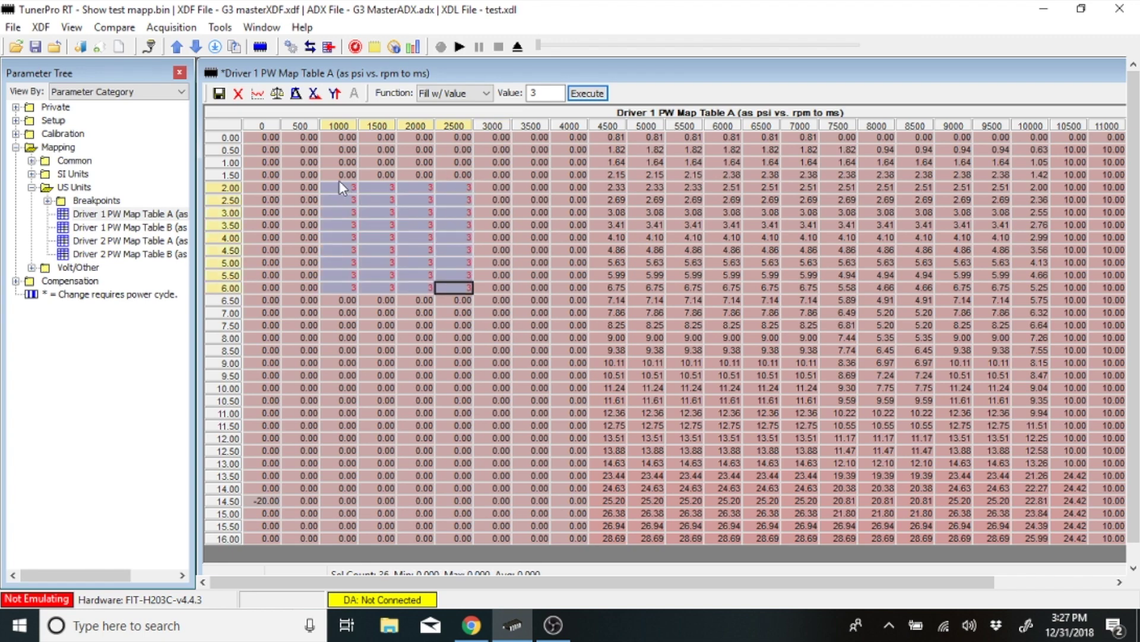
- Multiply the selected block by 1.10 so it reads 3.30
click(488, 95)
click(471, 123)
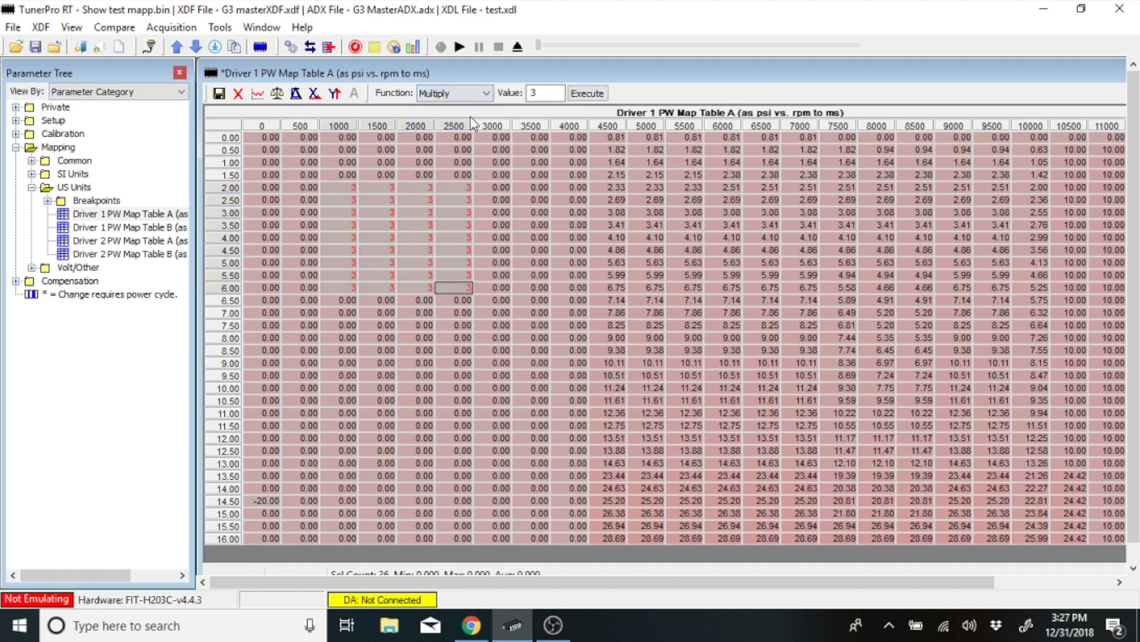
drag(551, 94, 531, 95)
text(1.10)
click(586, 93)
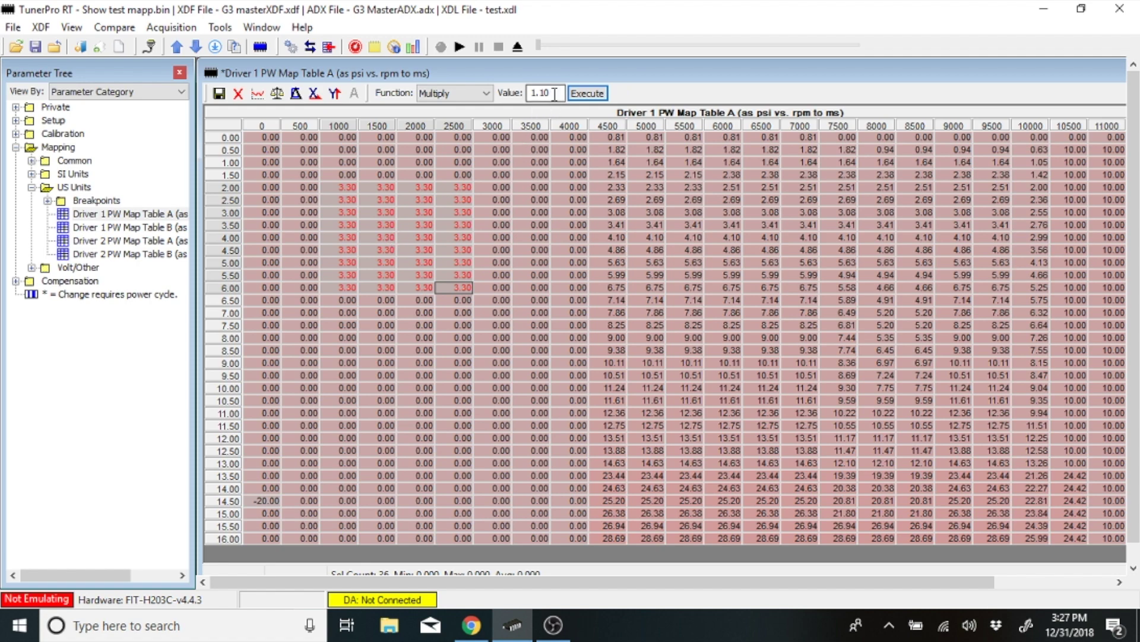
drag(536, 93, 557, 108)
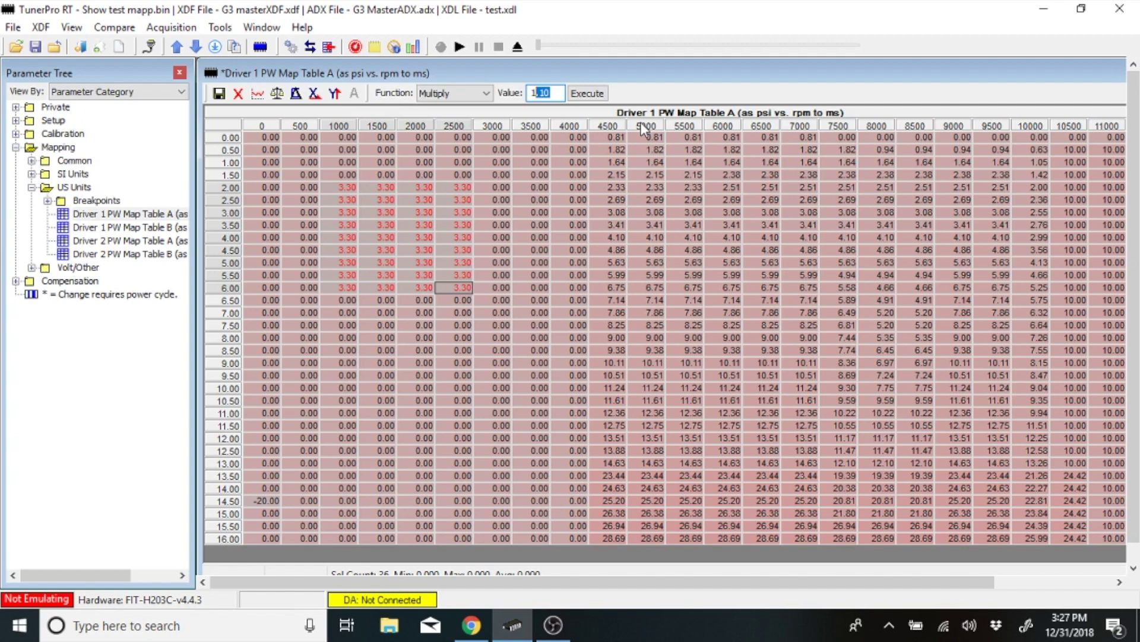
- Change the multiply factor from 1.10 to 1.05, leaving the block at 3.30
text(20)
key(BackSpace)
key(BackSpace)
text(.15)
key(BackSpace)
key(BackSpace)
text(1.)
key(BackSpace)
text(05)
click(340, 191)
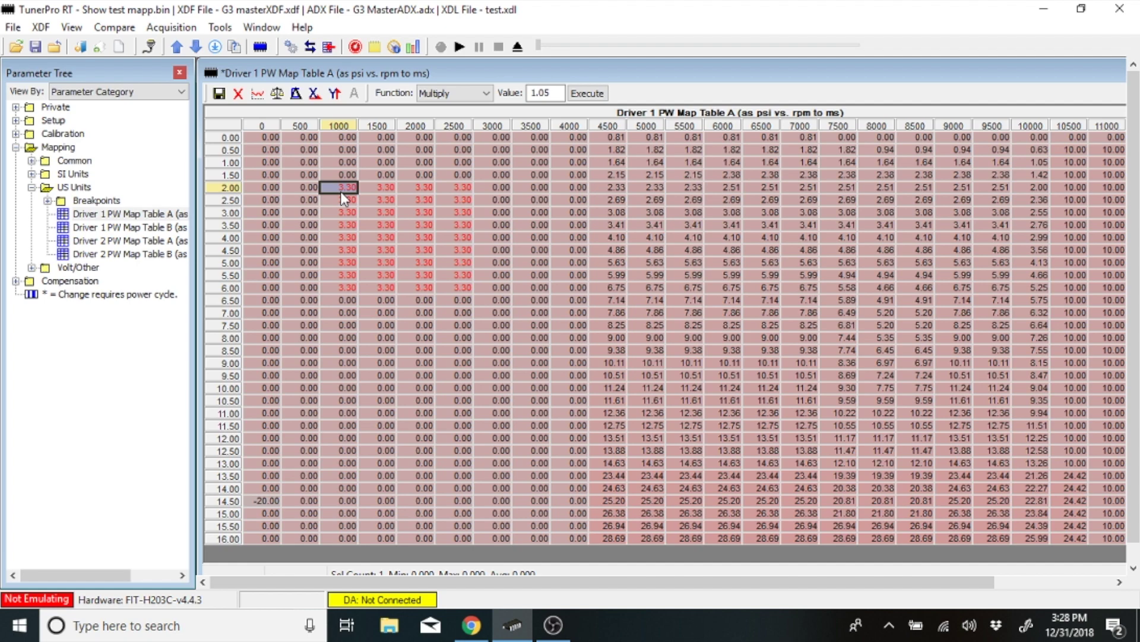
- Multiply the 3.30 block by .90 so it reads 2.97
key(shift+Right)
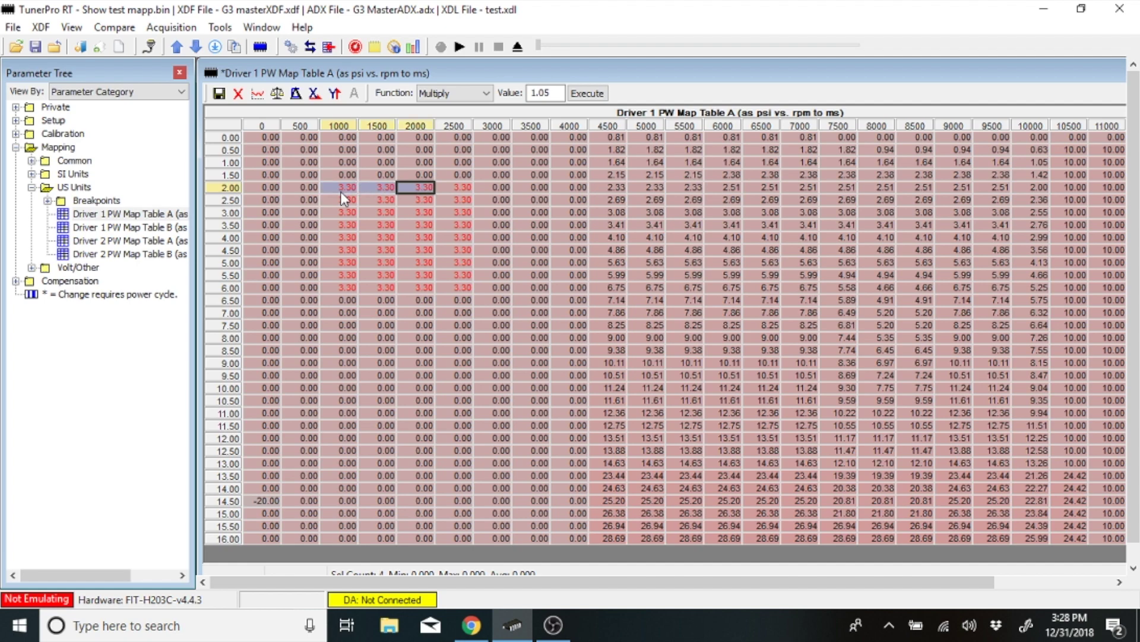
key(shift+Right)
key(shift+Right)
key(shift+Down)
key(shift+Down)
key(shift+Down)
key(shift+Down)
key(shift+Down)
key(shift+Down)
key(shift+Down)
key(shift+Down)
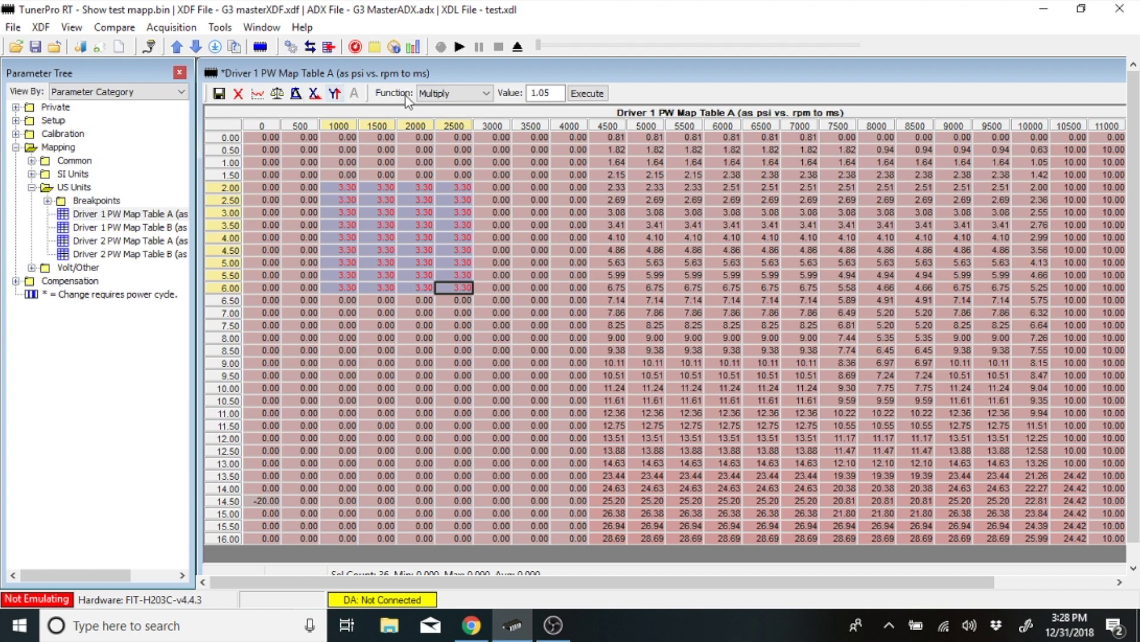
double_click(542, 97)
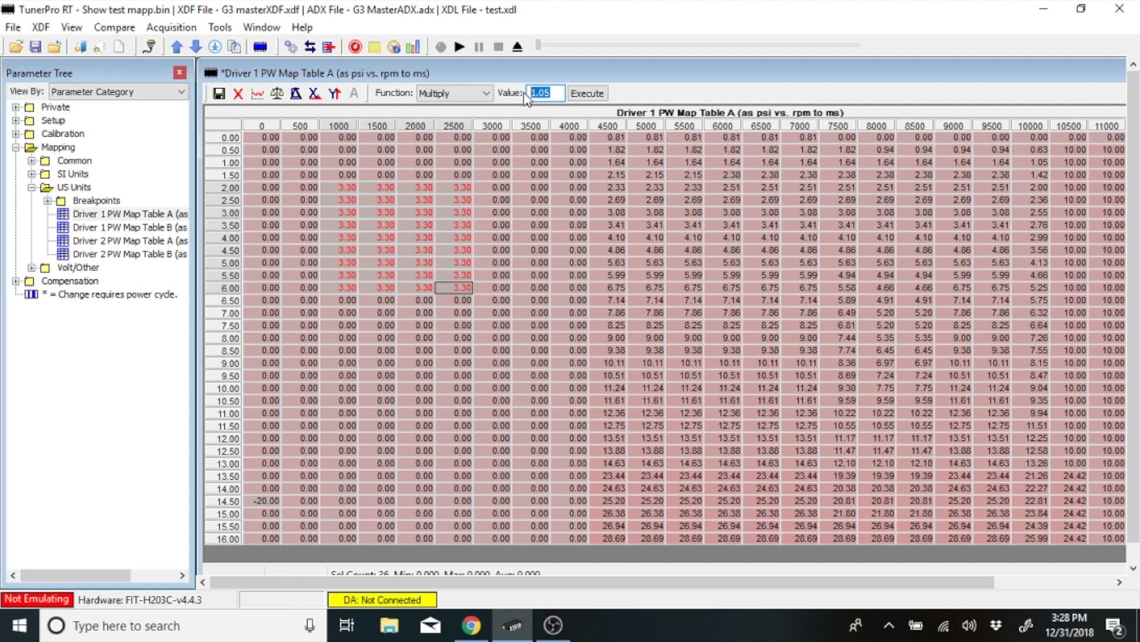
text(.90)
click(587, 94)
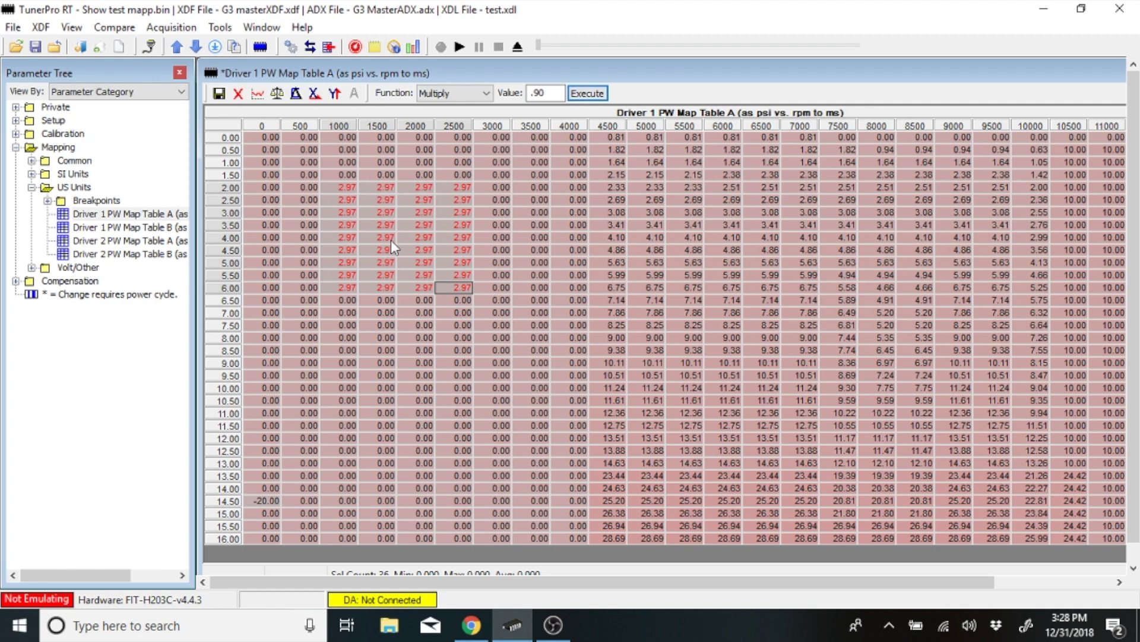
- Set the multiplier value to .75
click(546, 93)
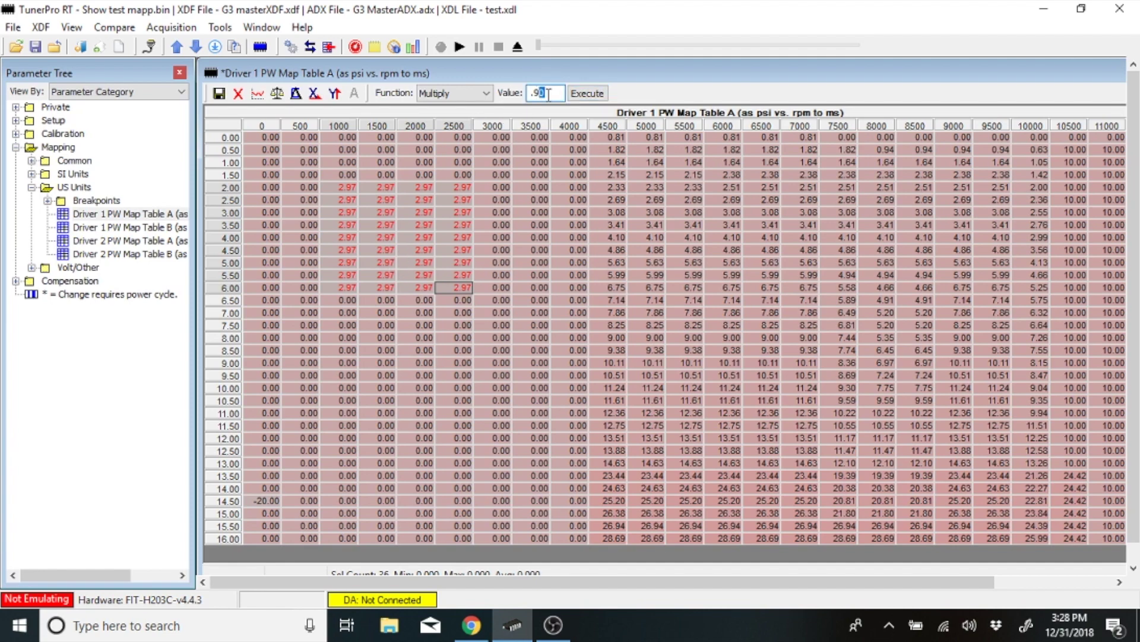
text(5)
drag(557, 94, 524, 88)
text(.80)
key(BackSpace)
key(BackSpace)
key(BackSpace)
text(.75)
- Save the bin as Show test mapp rev2.bin
click(13, 27)
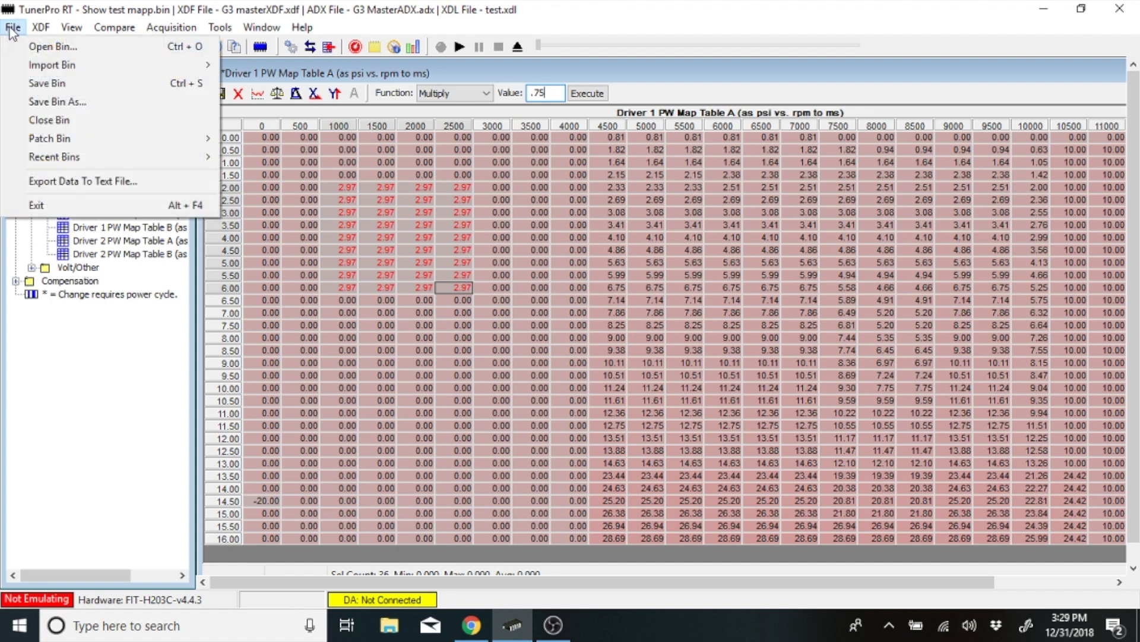
click(43, 104)
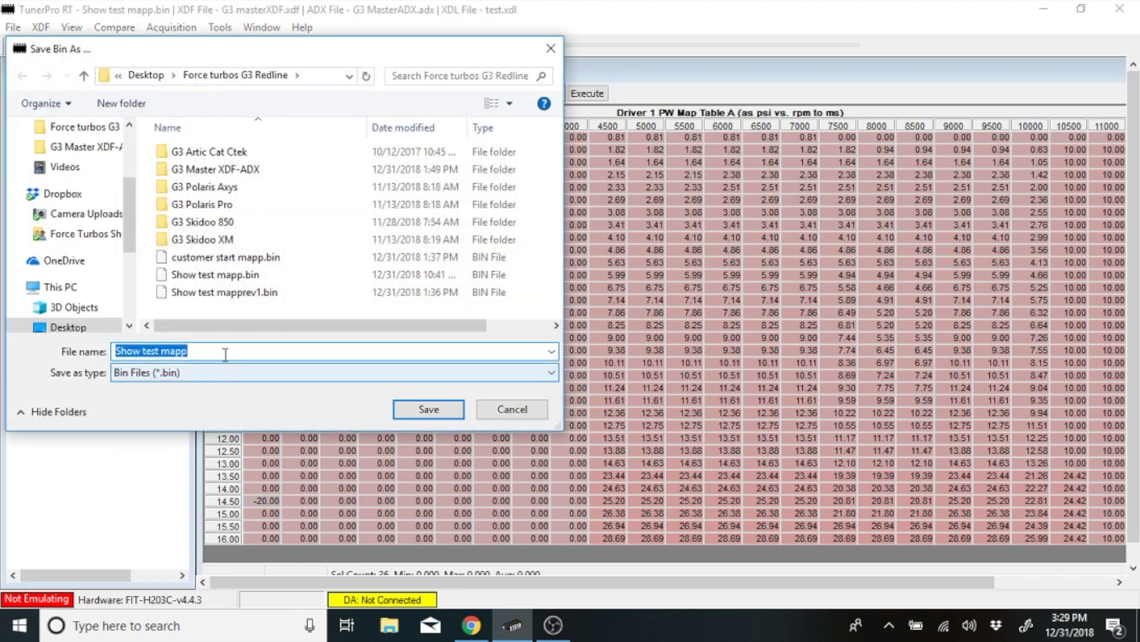
click(222, 349)
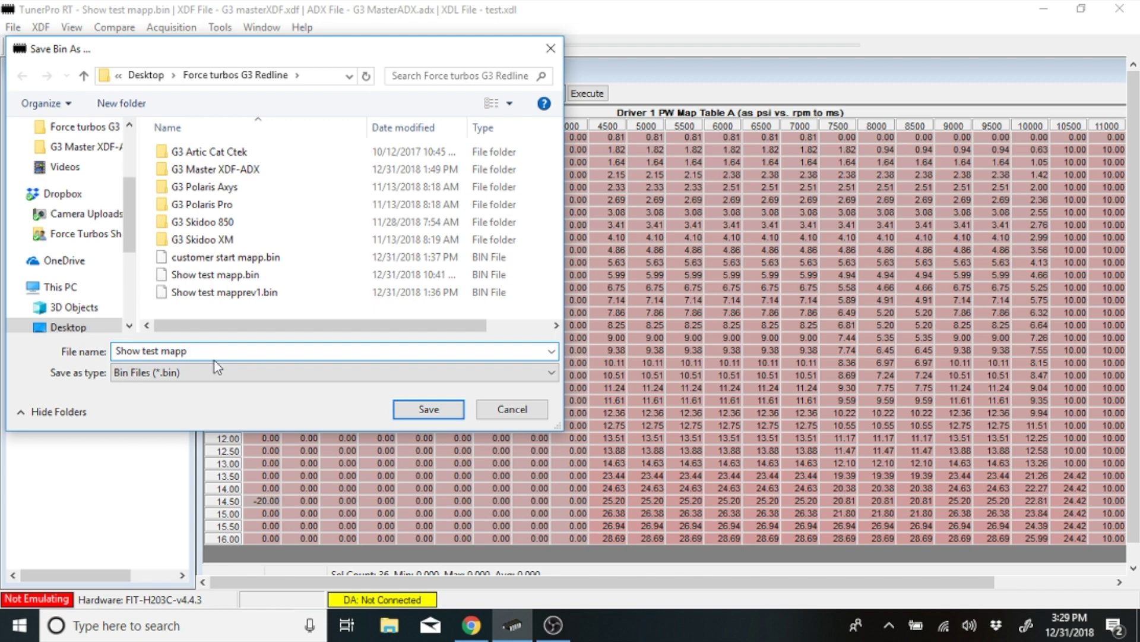
text(rev2)
click(450, 406)
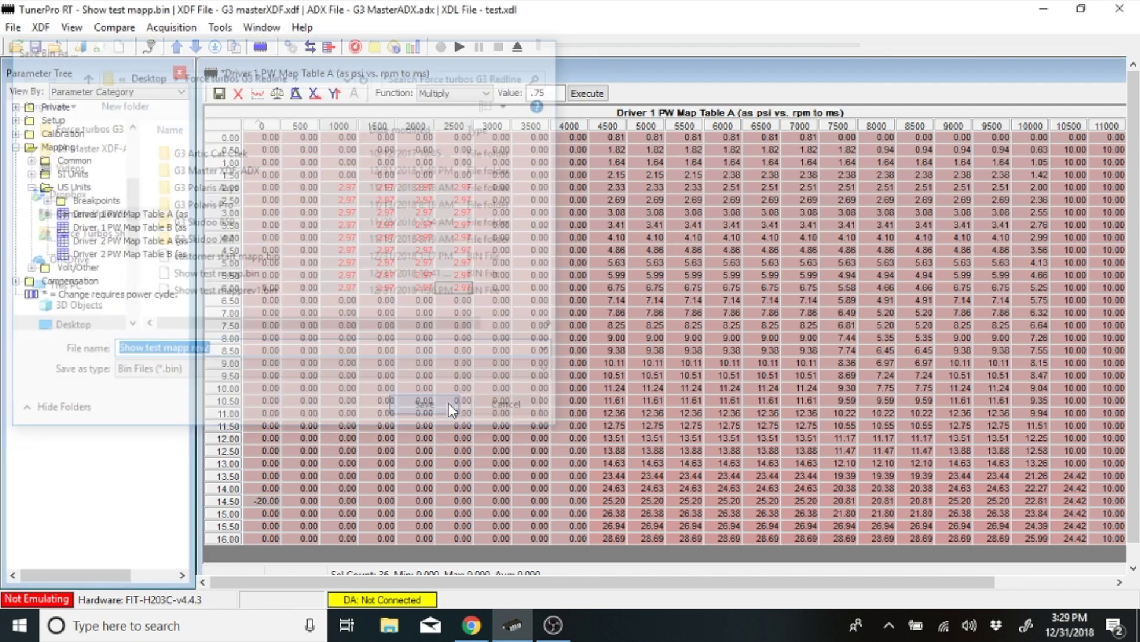
- Close the table editor committing its edits, then reopen Driver 1 PW Map Table A
click(238, 95)
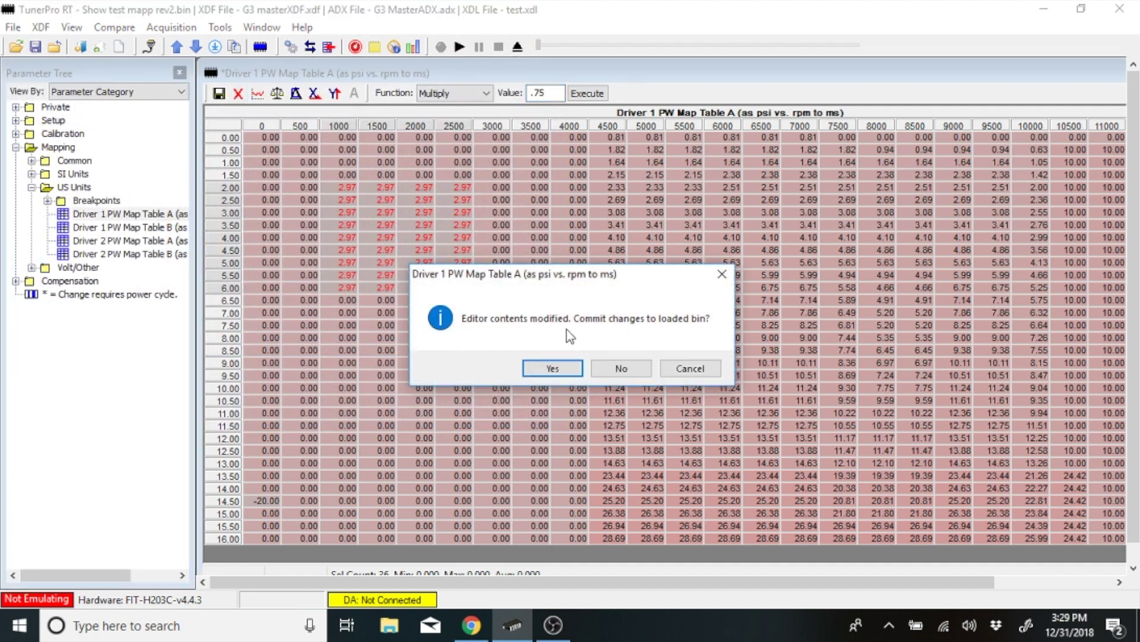
click(552, 368)
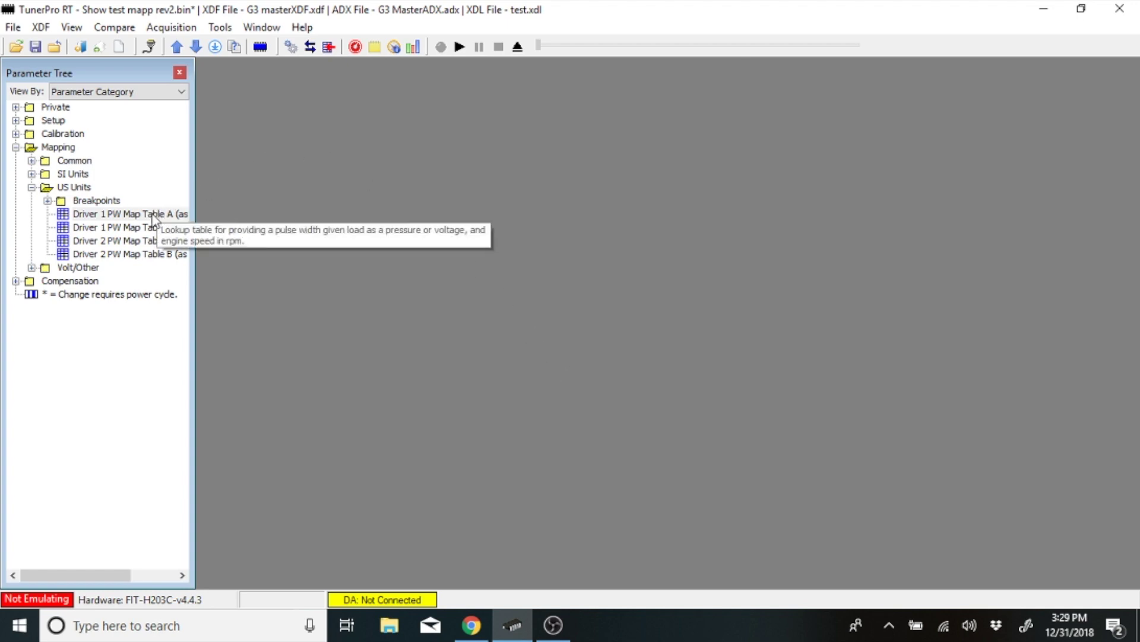
double_click(154, 215)
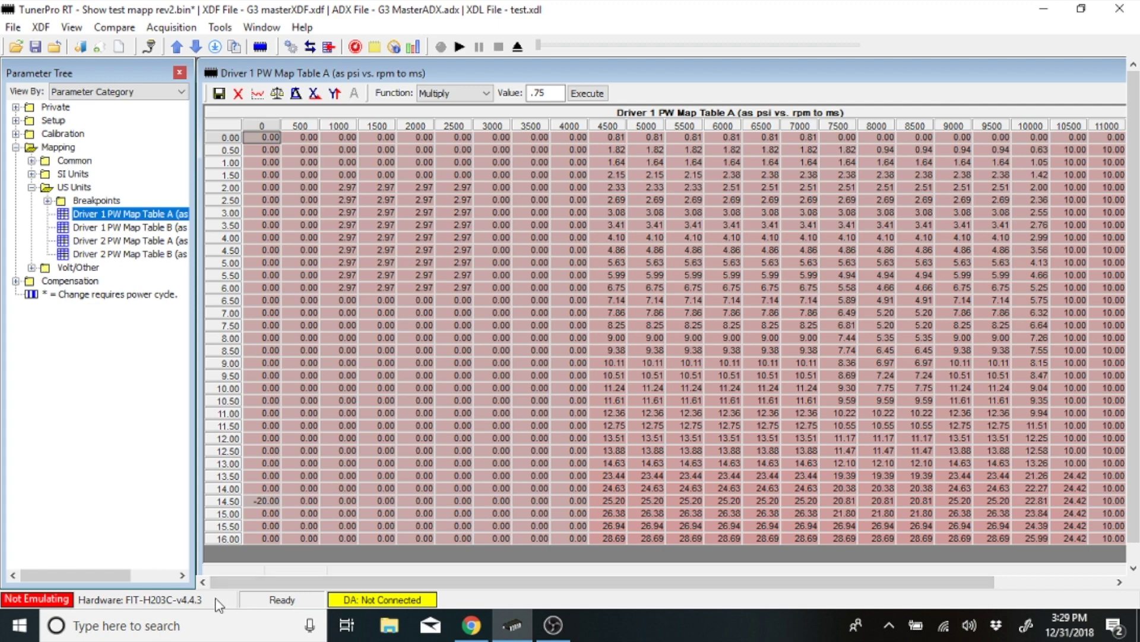
- Upload the rev2 bin to the emulator
click(175, 49)
- Save the rev2 edits, reload Show test mapp.bin, and view Driver 1 PW Map Table A showing 0.00
click(14, 28)
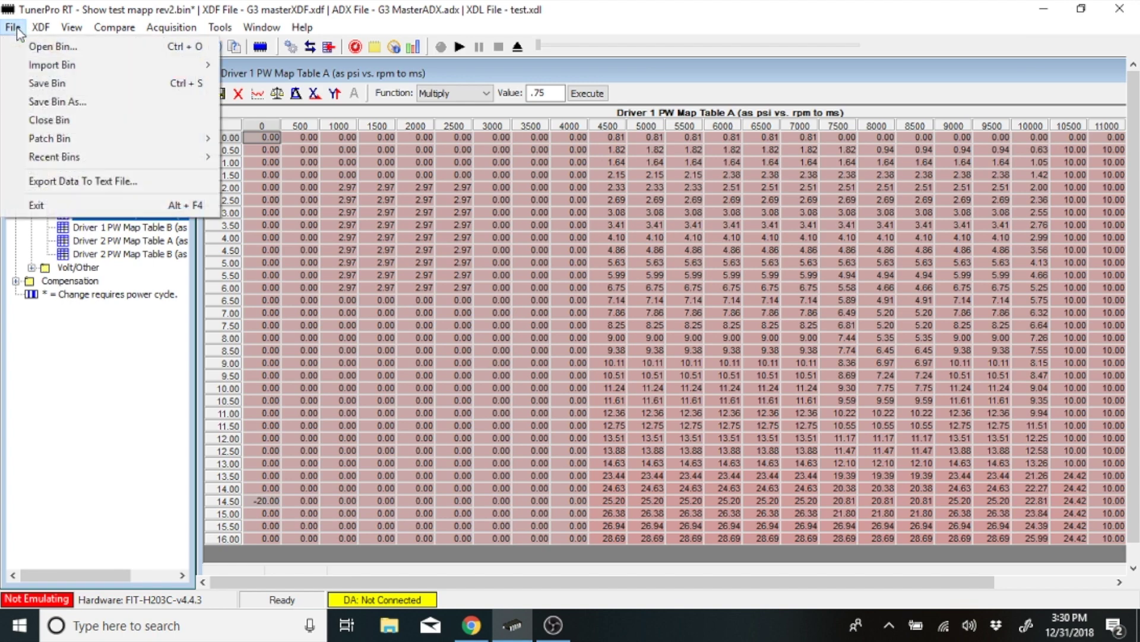
click(38, 47)
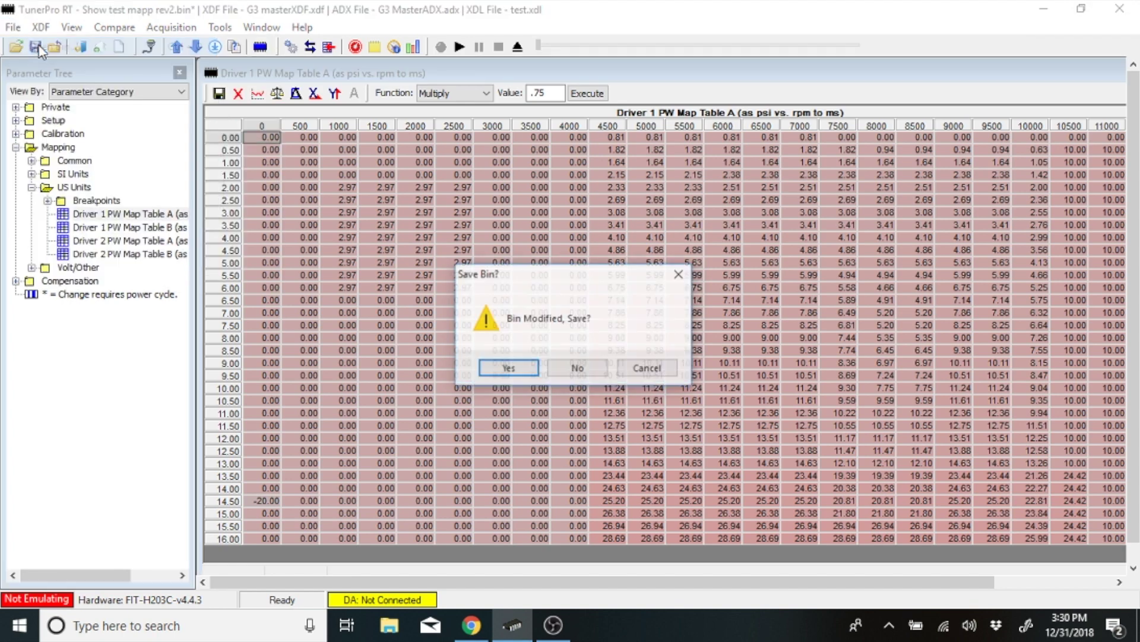
click(509, 367)
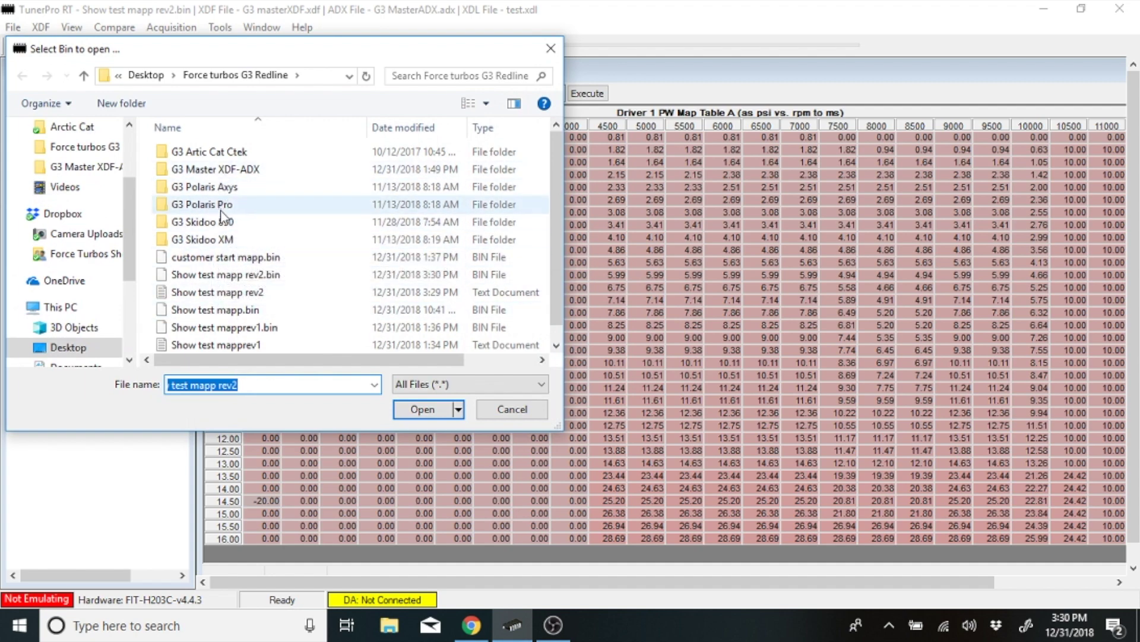
double_click(224, 311)
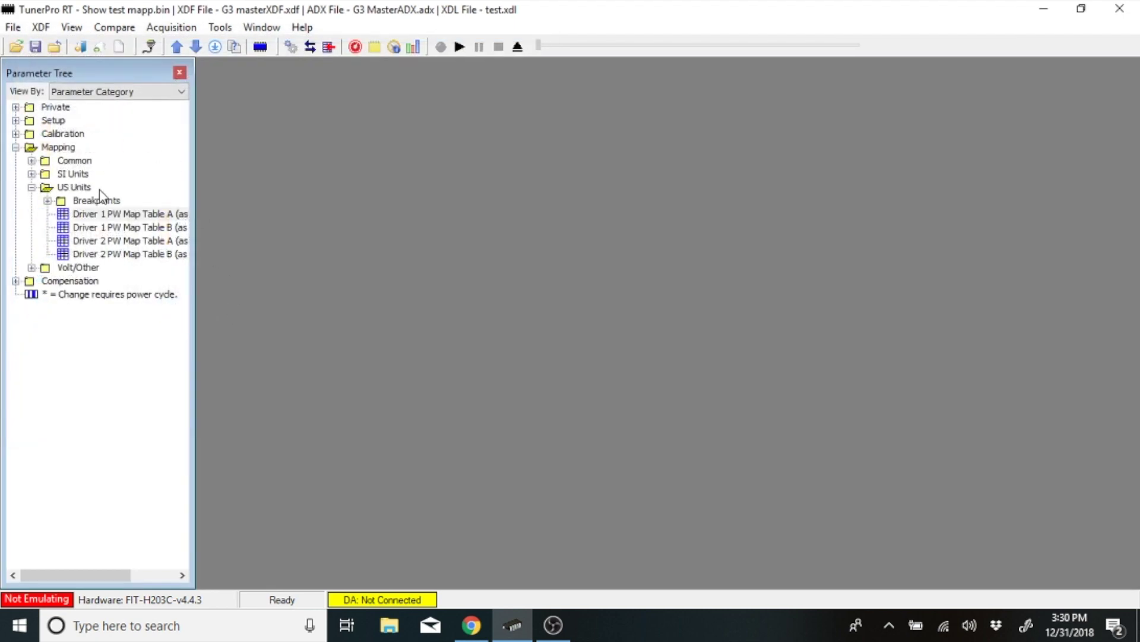
double_click(108, 215)
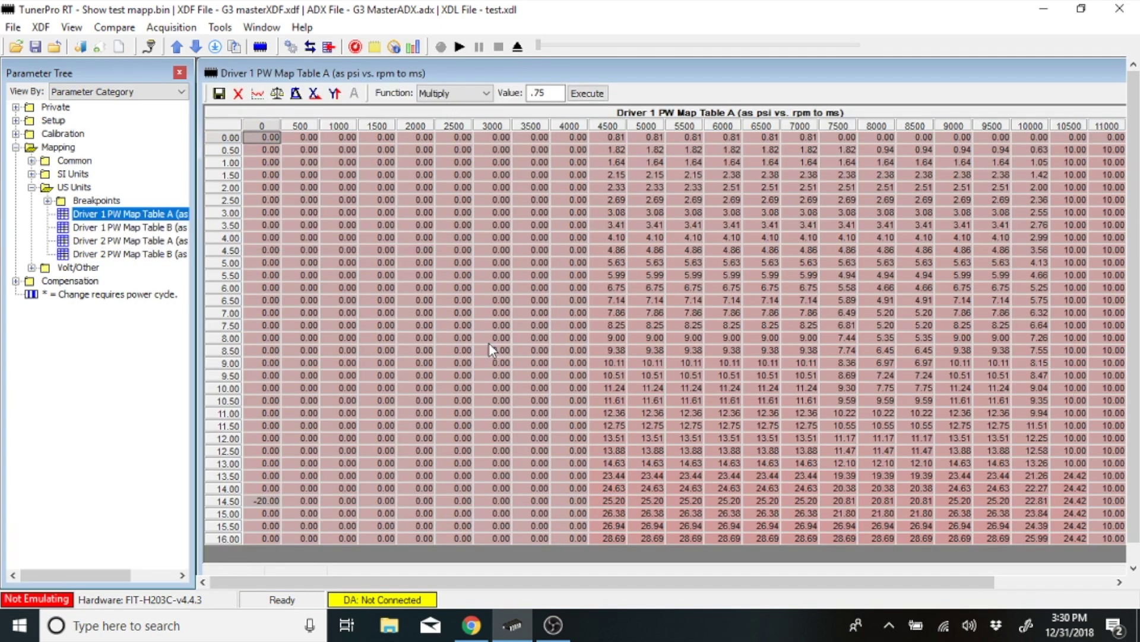
- Download the bin from the emulator and reopen Driver 1 PW Map Table A to see the 2.97 block
click(148, 46)
click(196, 47)
click(238, 94)
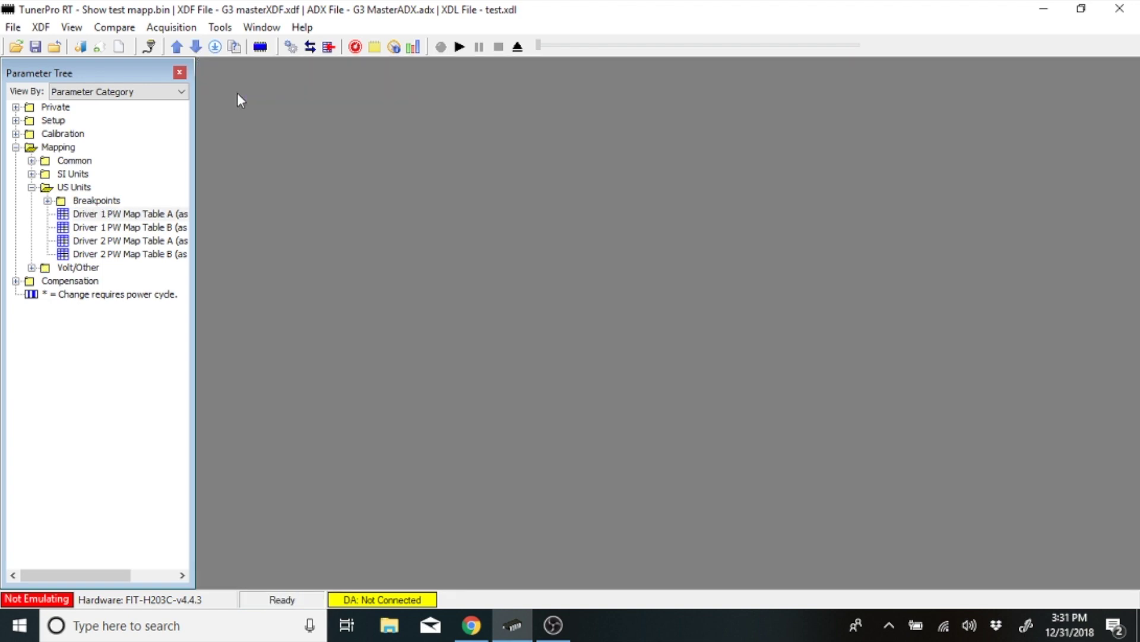
double_click(158, 215)
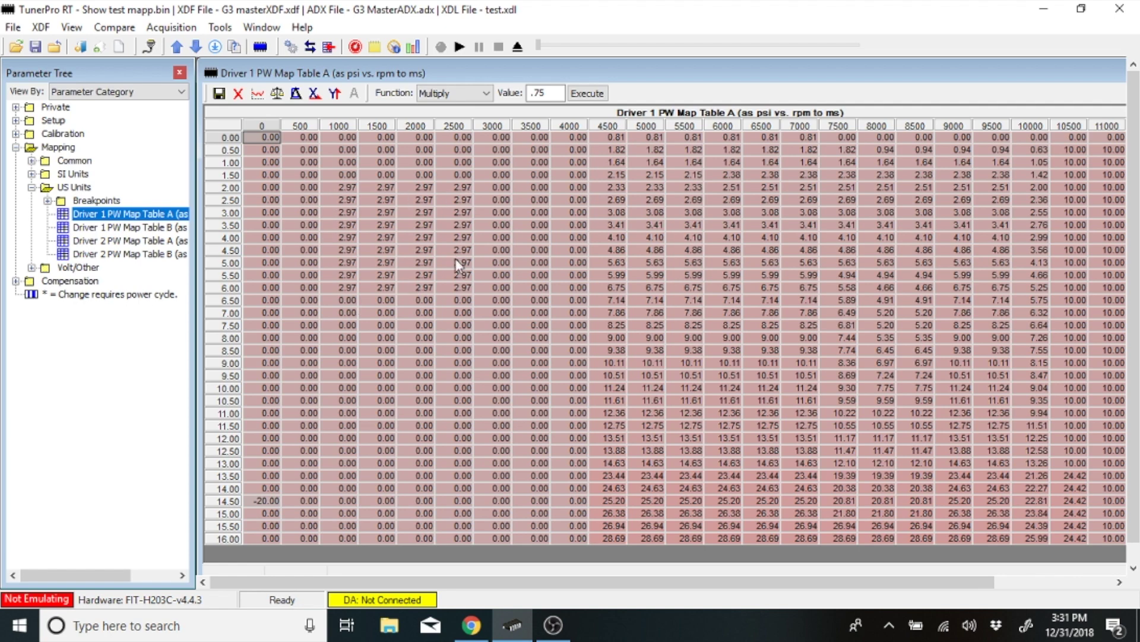
- Save the downloaded map with Save Bin As under the file name 'Customer start map1'
click(13, 28)
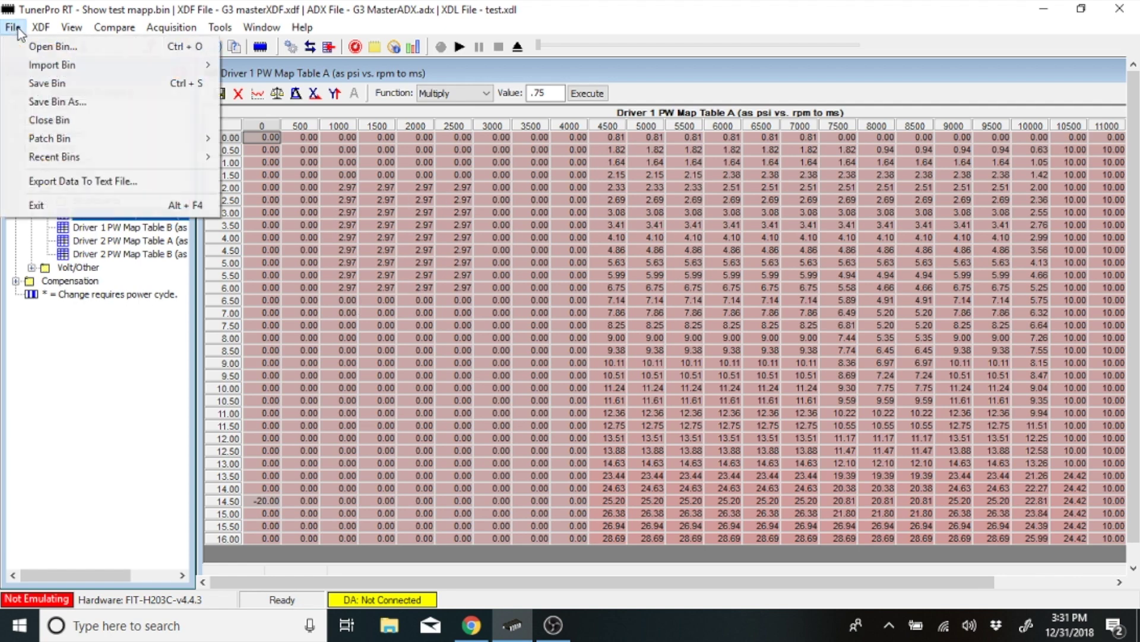
click(48, 102)
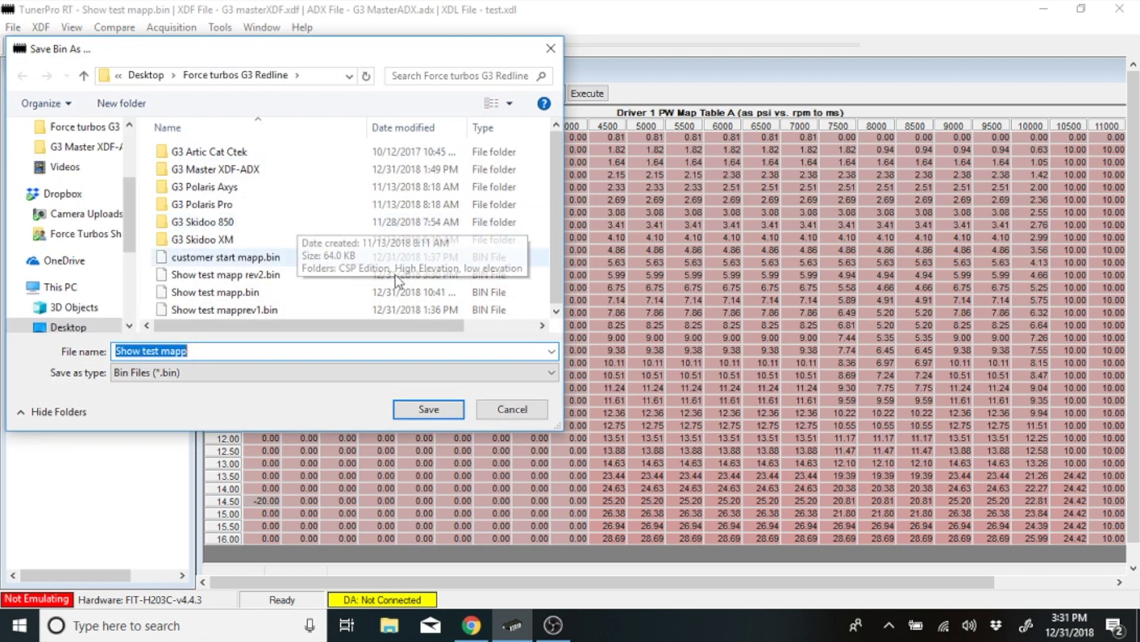
click(356, 355)
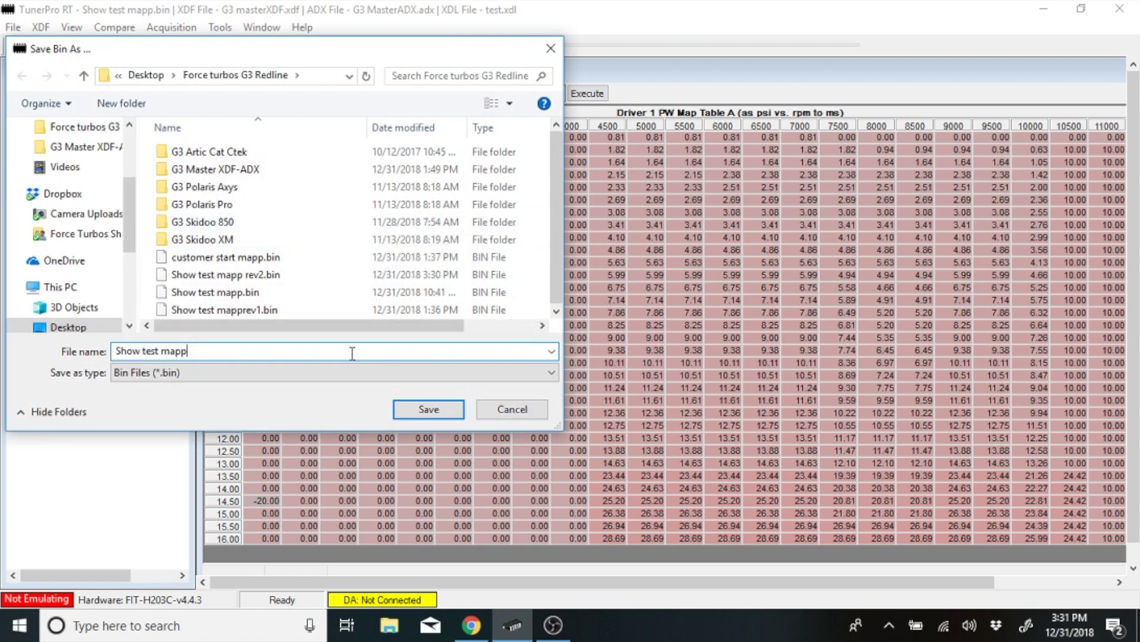
key(BackSpace)
key(BackSpace)
key(BackSpace)
key(BackSpace)
key(BackSpace)
key(BackSpace)
key(BackSpace)
key(BackSpace)
key(BackSpace)
key(BackSpace)
key(BackSpace)
key(BackSpace)
key(BackSpace)
key(BackSpace)
text(Cust)
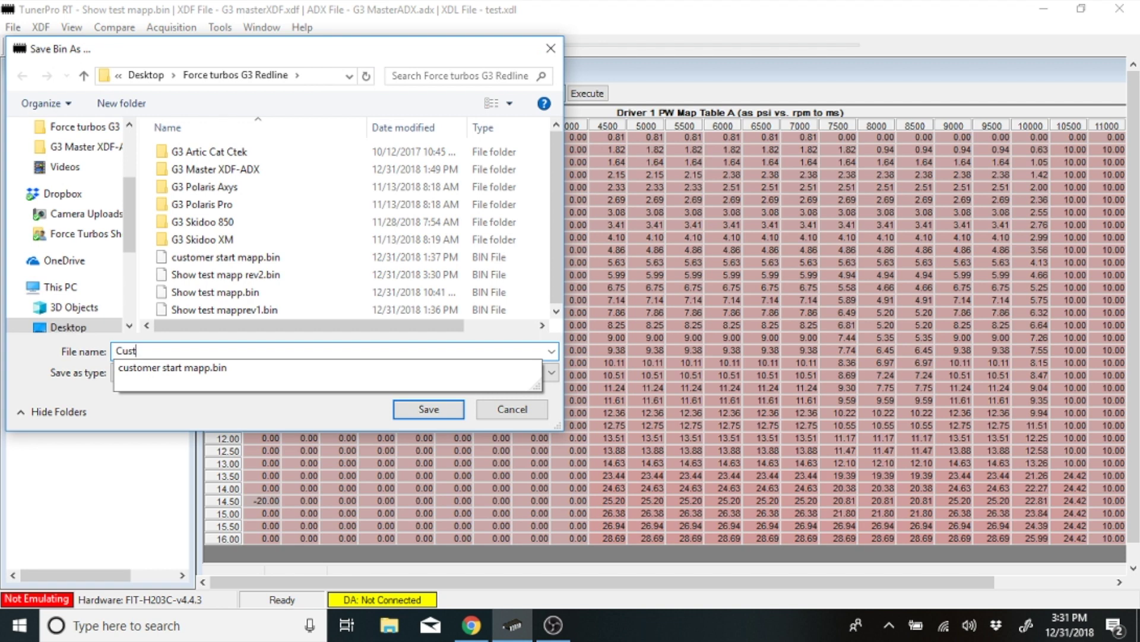
text(omer start map1)
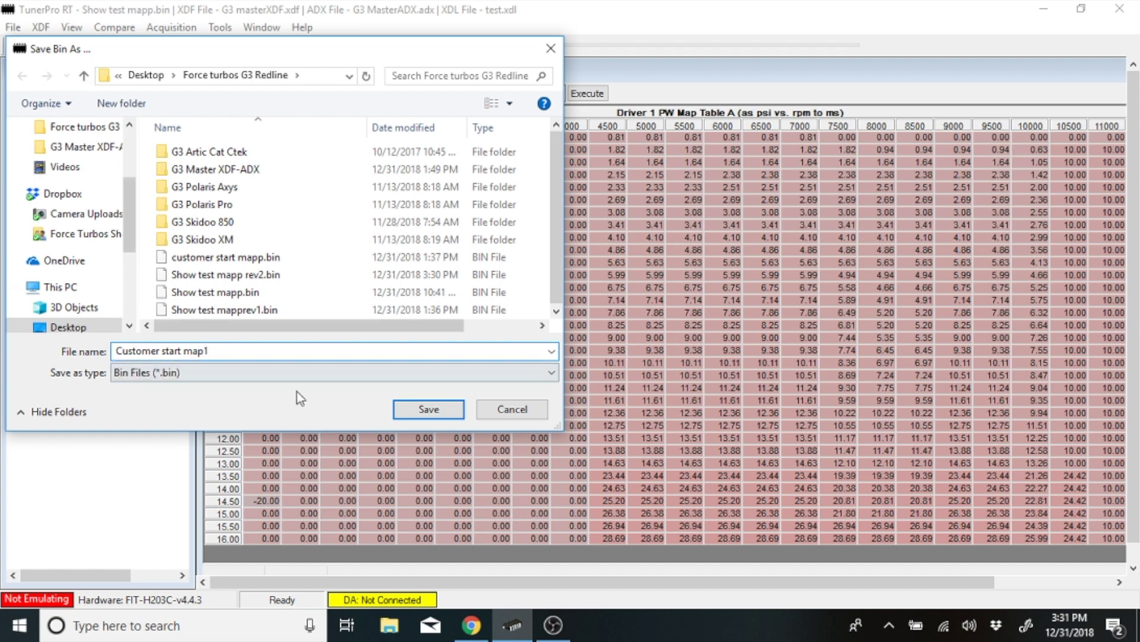
click(423, 410)
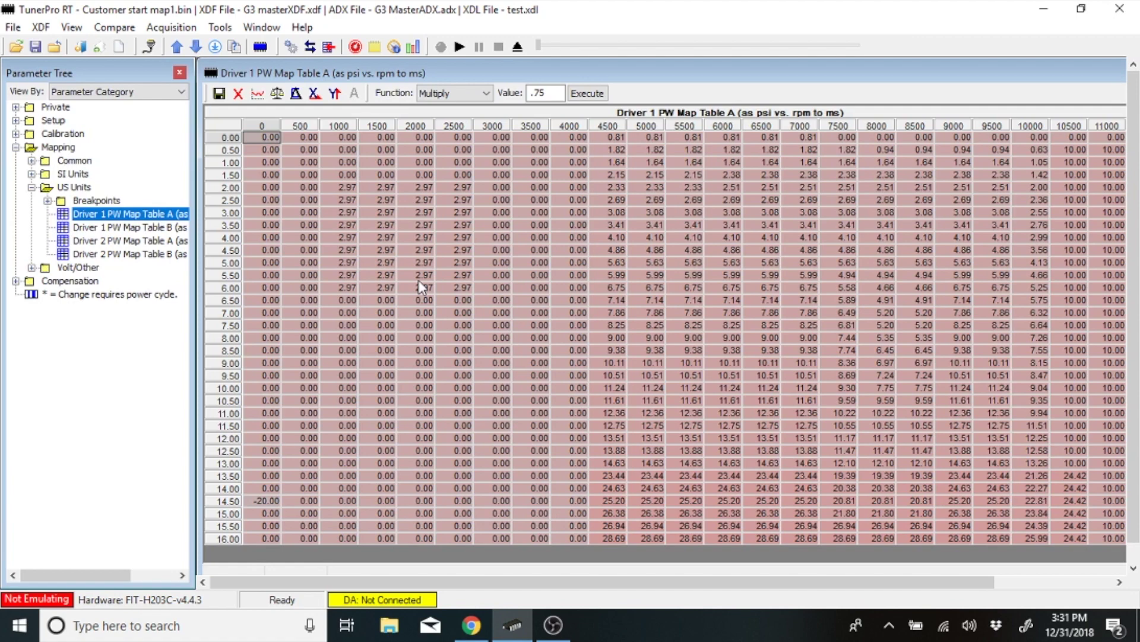